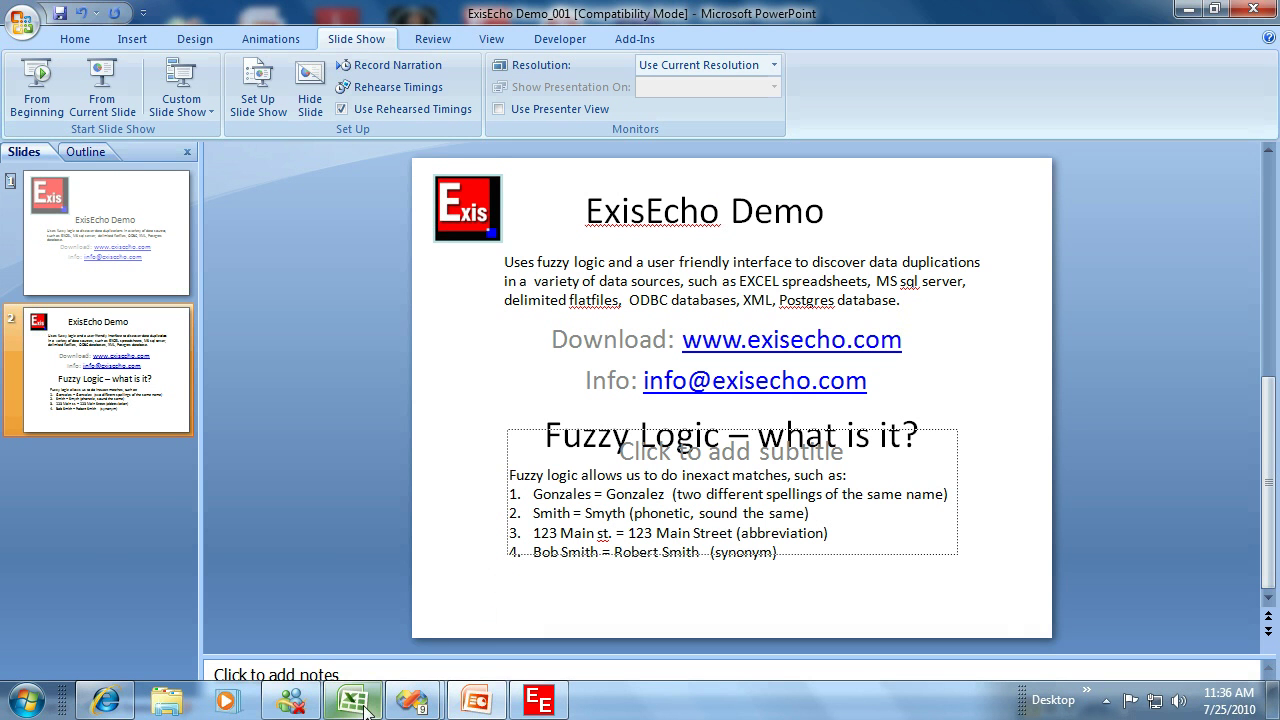
# - Switch to Excel to view the contact list in the ContactsExample workbook, and minimise the workbook
pyautogui.click(352, 700)
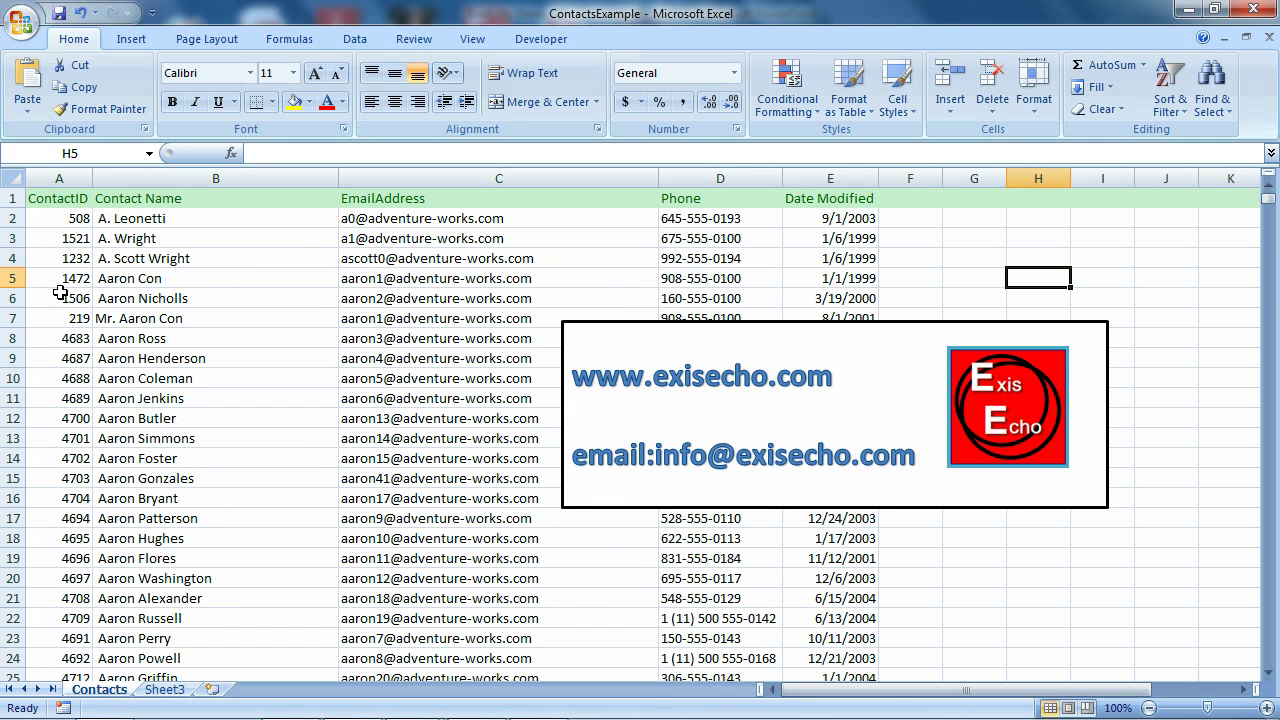
pyautogui.click(1192, 14)
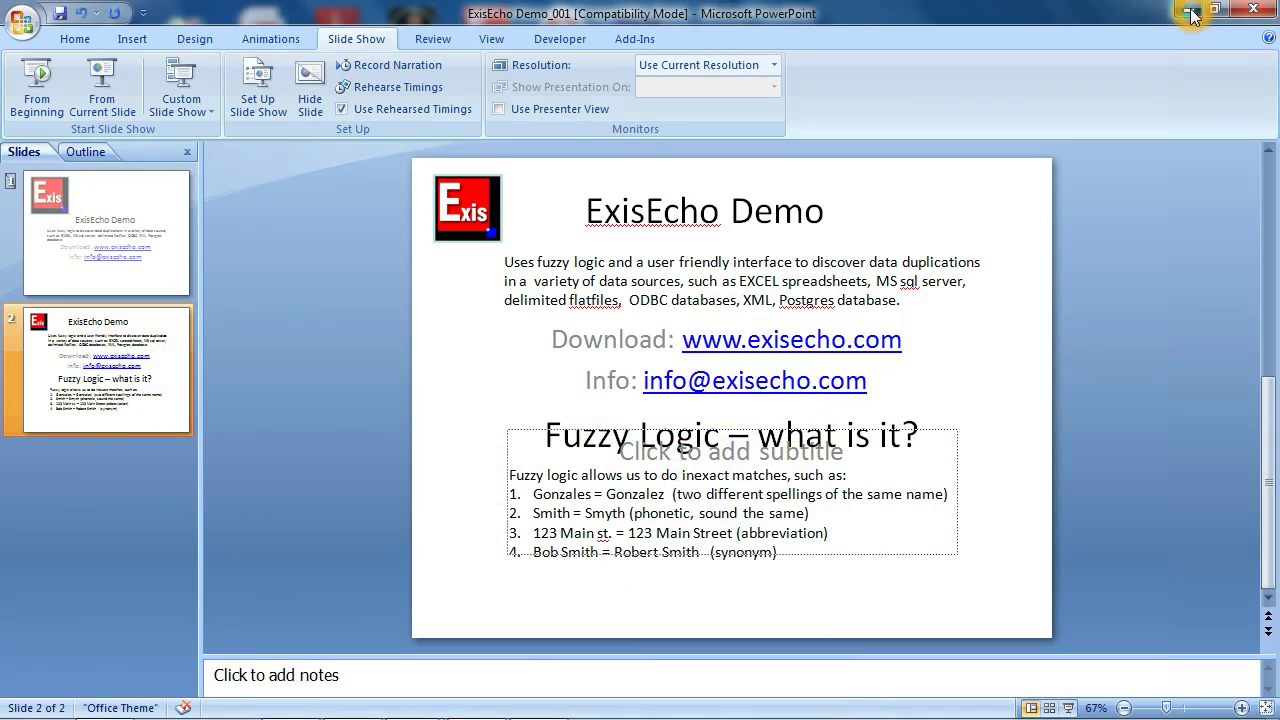
# - Minimise the PowerPoint presentation and launch ExisEcho from the desktop
pyautogui.click(1193, 12)
pyautogui.click(494, 40)
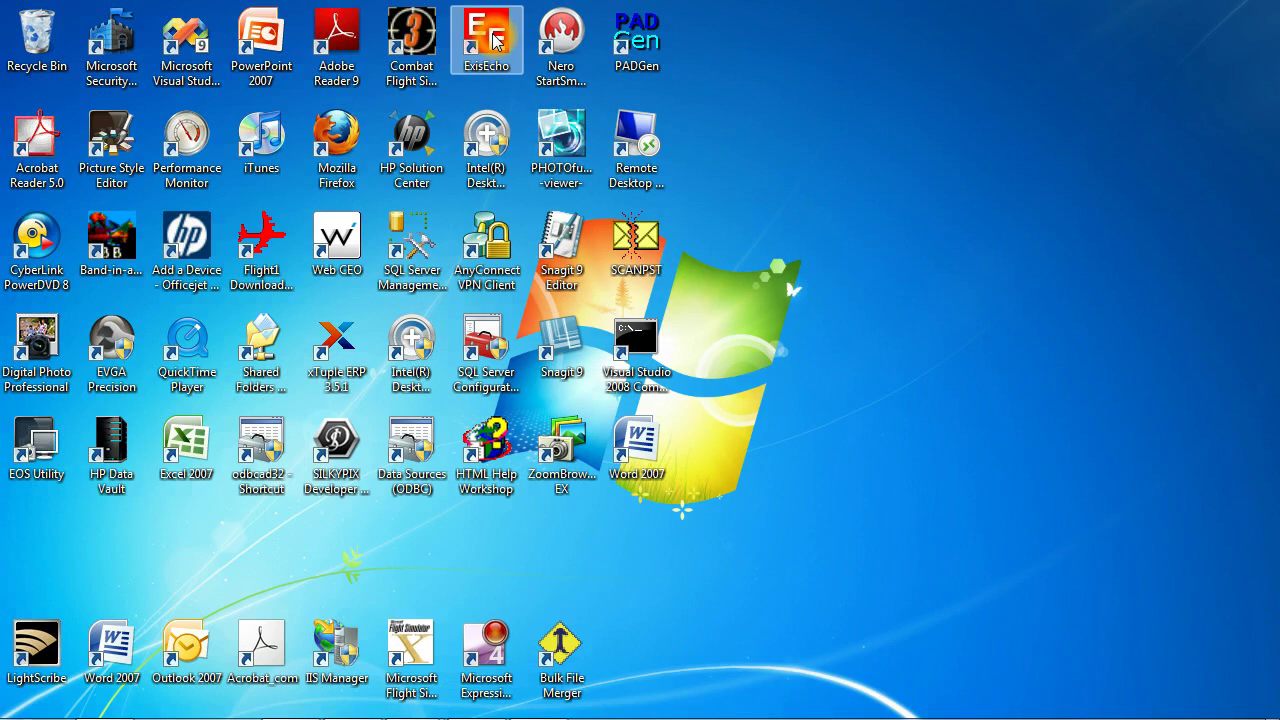
pyautogui.doubleClick(494, 40)
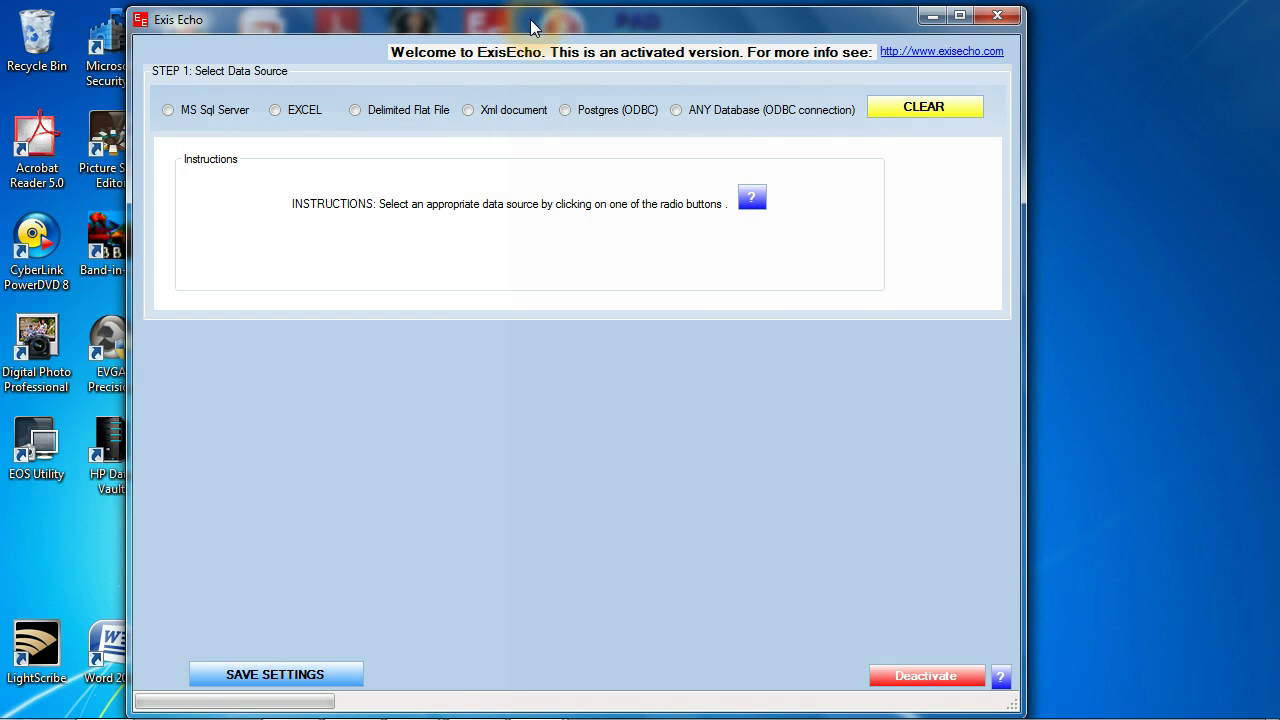
pyautogui.moveTo(529, 22); pyautogui.dragTo(507, 21)
pyautogui.click(470, 185)
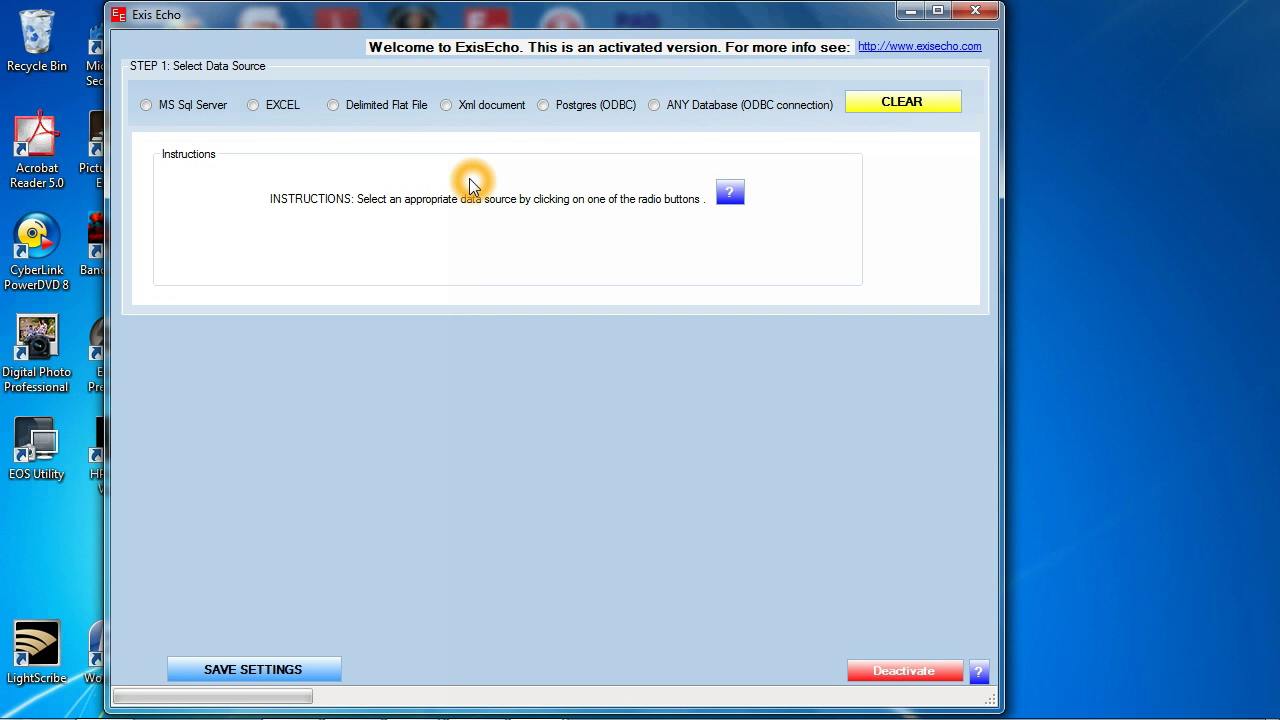
# - Set the data source to the Excel file ContactsExample in C:\temp\ExisEcho and choose its Contacts worksheet
pyautogui.click(255, 106)
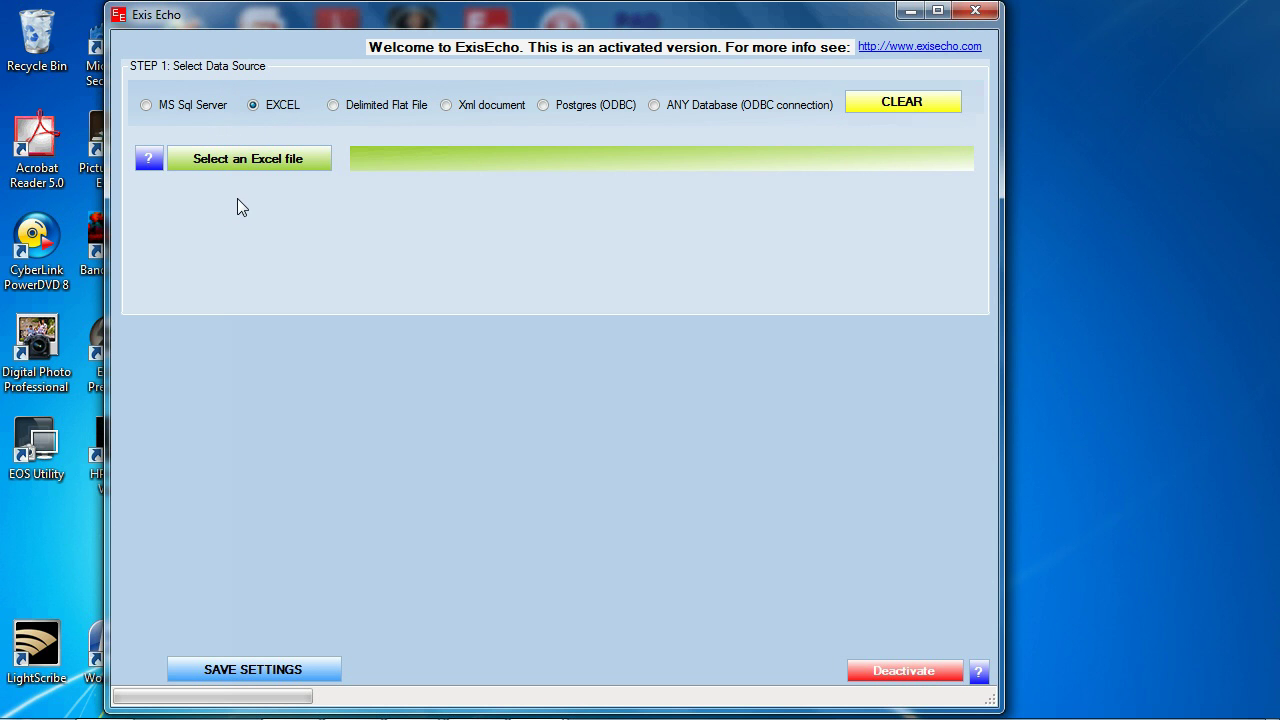
pyautogui.click(237, 160)
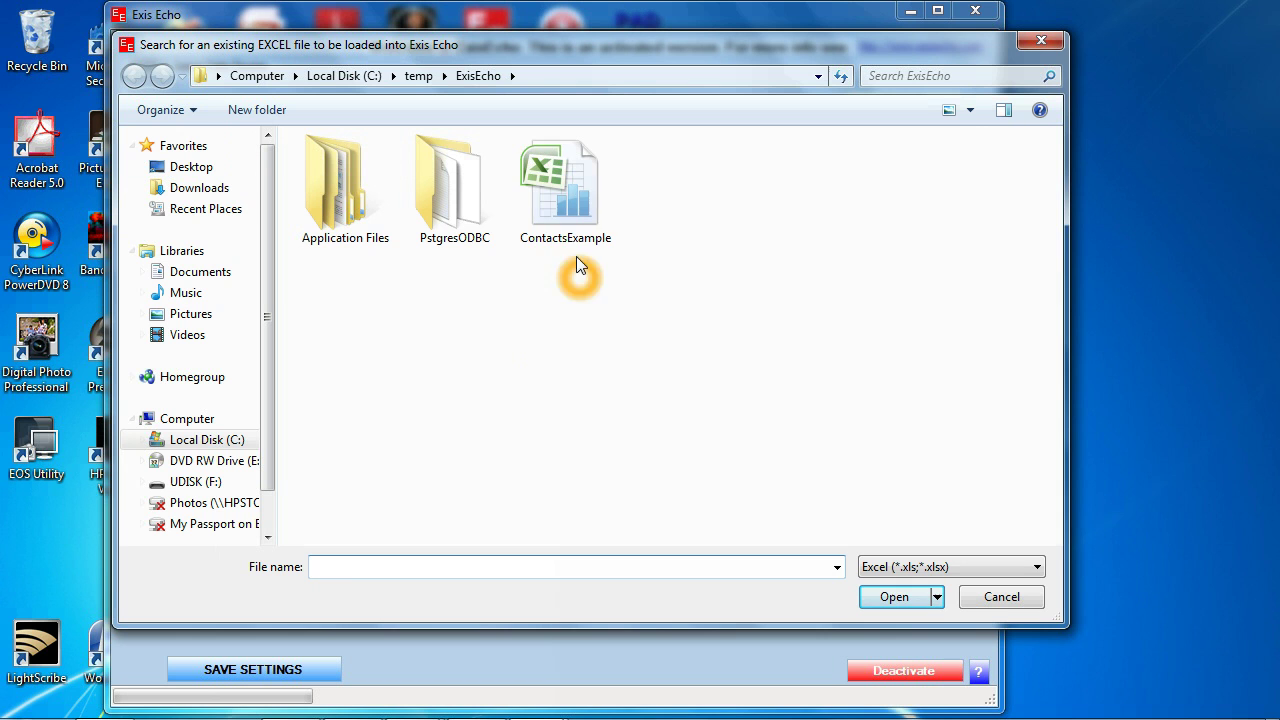
pyautogui.click(565, 204)
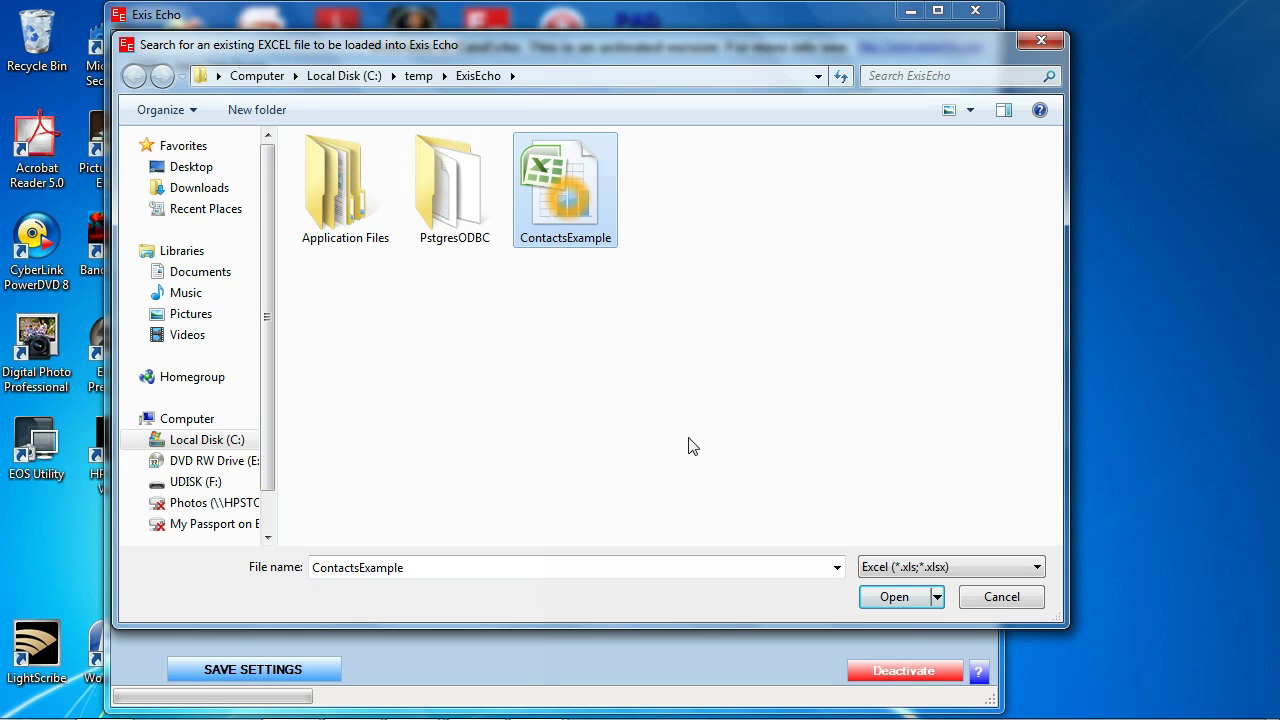
pyautogui.click(897, 598)
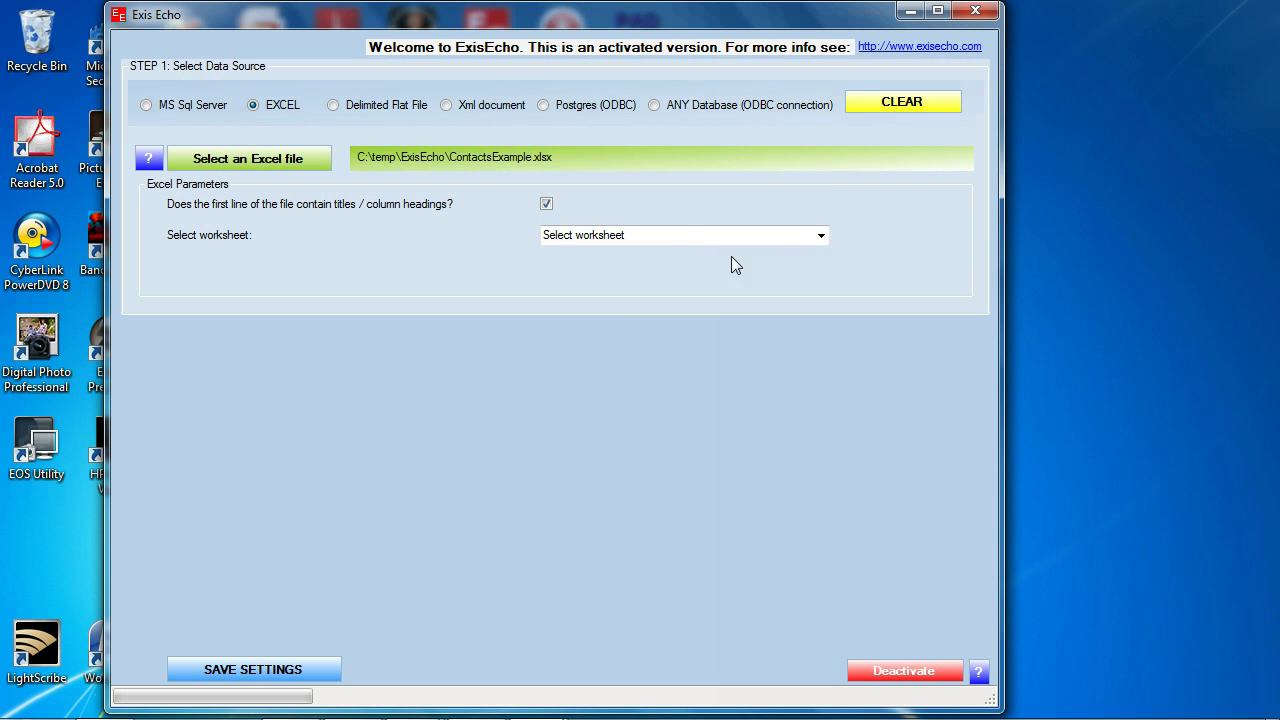
pyautogui.click(822, 237)
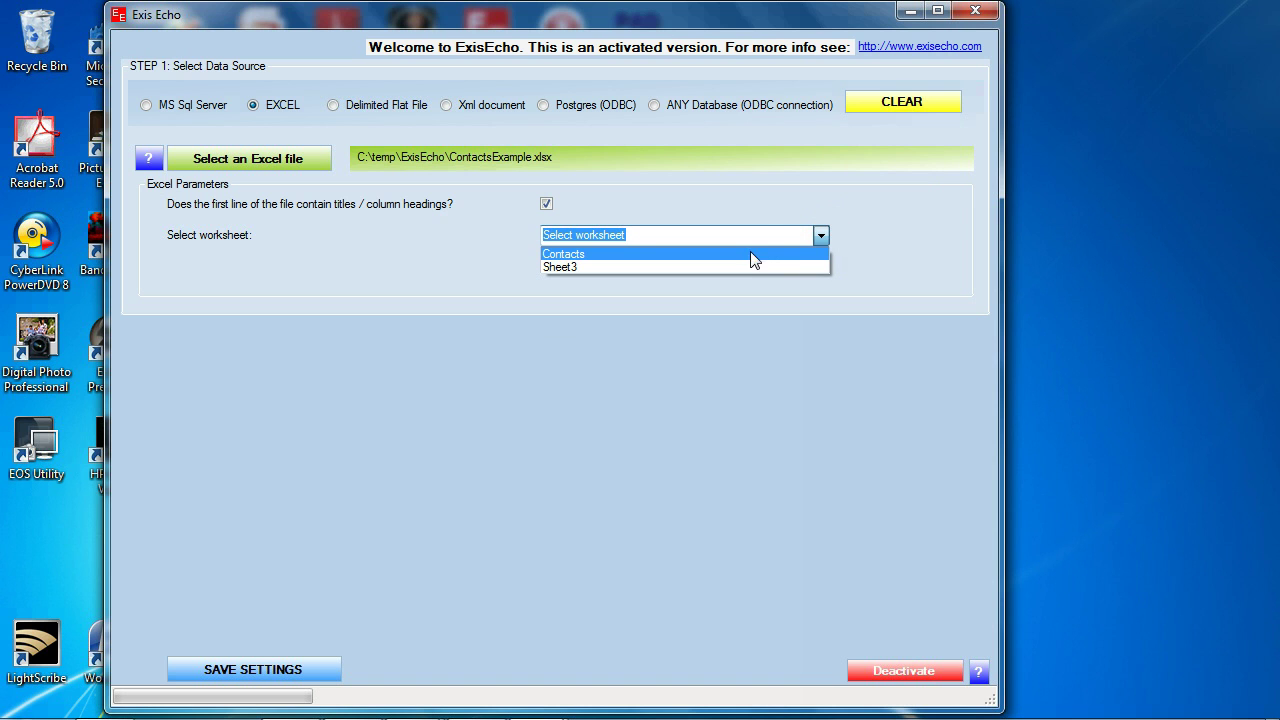
pyautogui.click(747, 254)
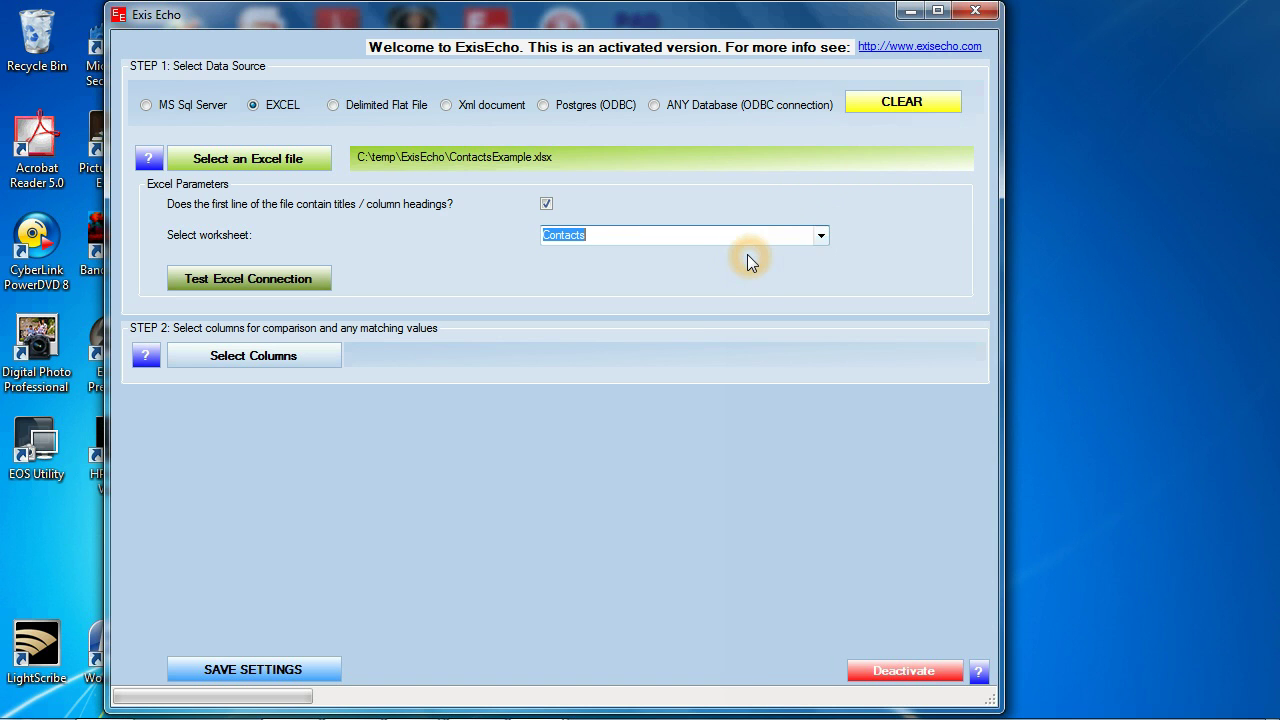
# - Test the Excel connection, widen the data preview to show all columns, and close it
pyautogui.click(273, 280)
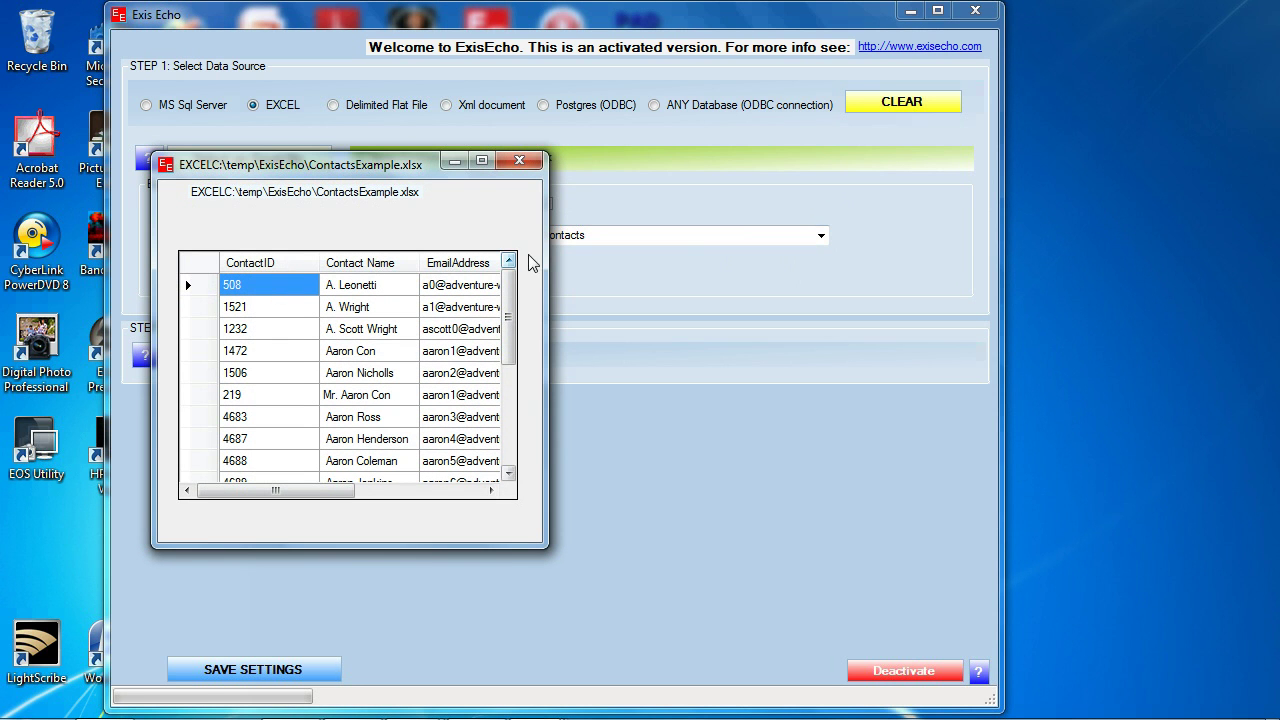
pyautogui.moveTo(545, 263); pyautogui.dragTo(768, 270)
pyautogui.click(500, 240)
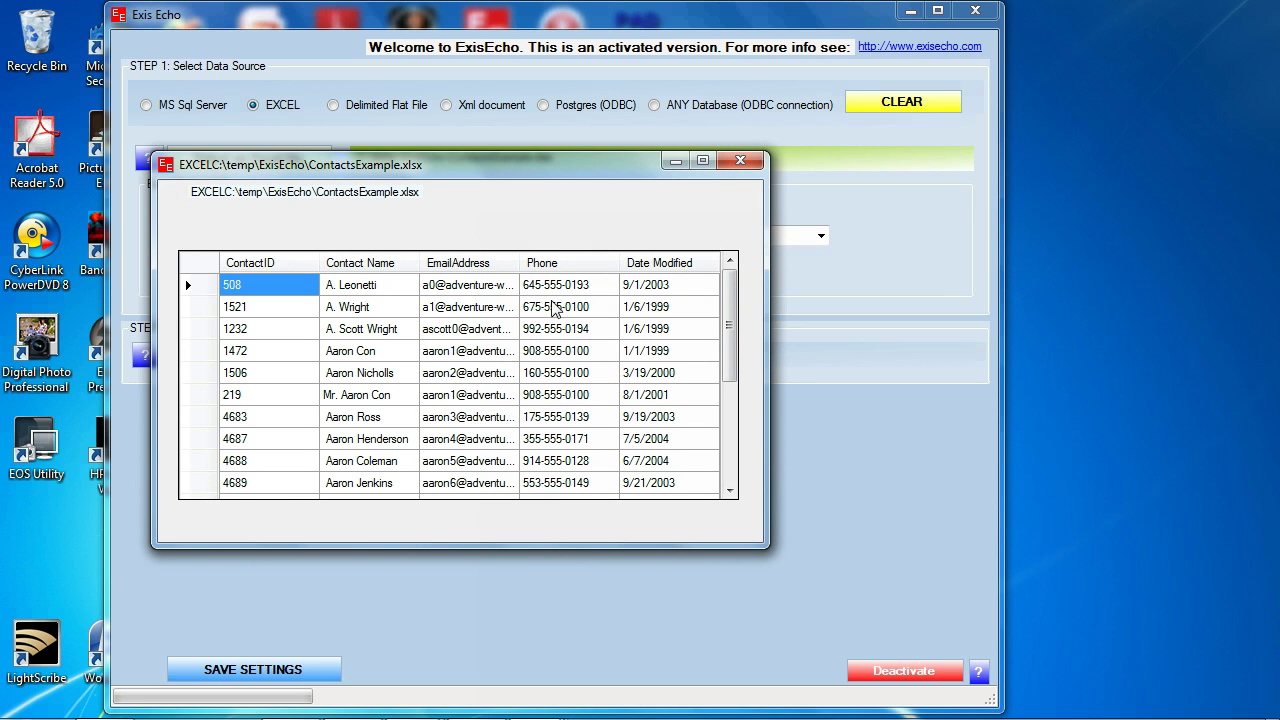
pyautogui.click(745, 161)
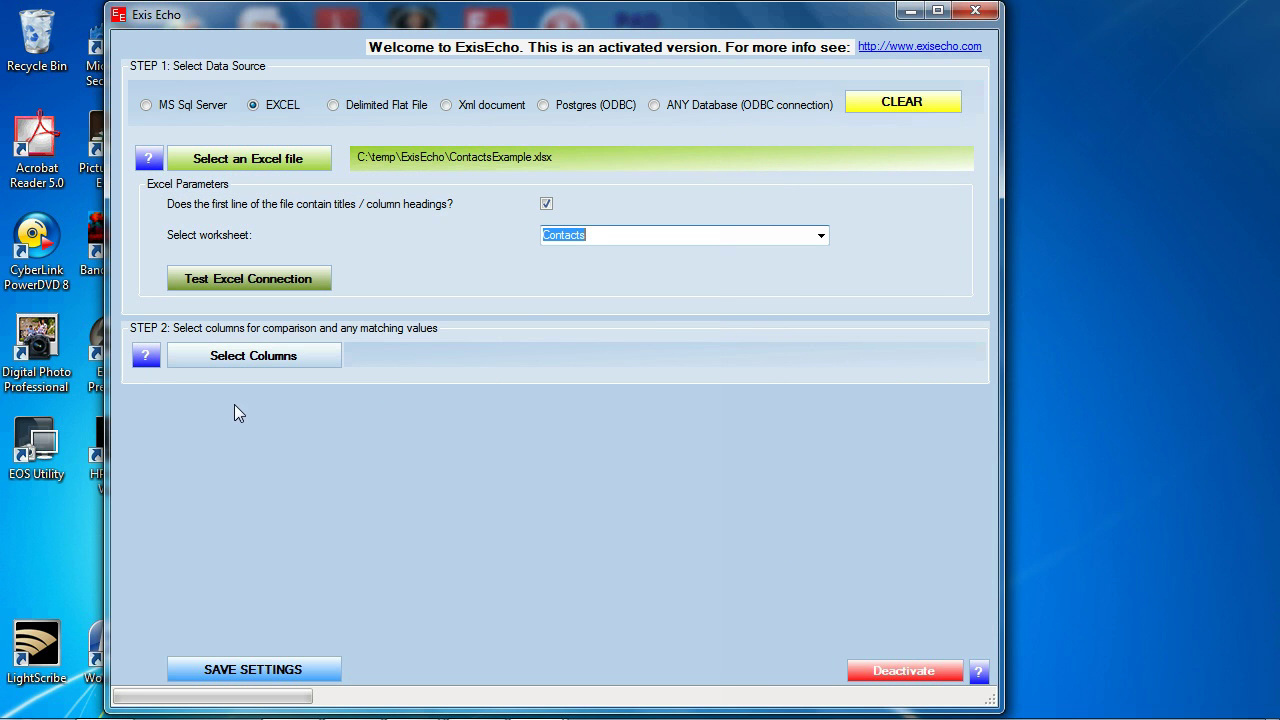
# - Choose Contact Name as the search column for the comparison and save the column settings
pyautogui.click(235, 356)
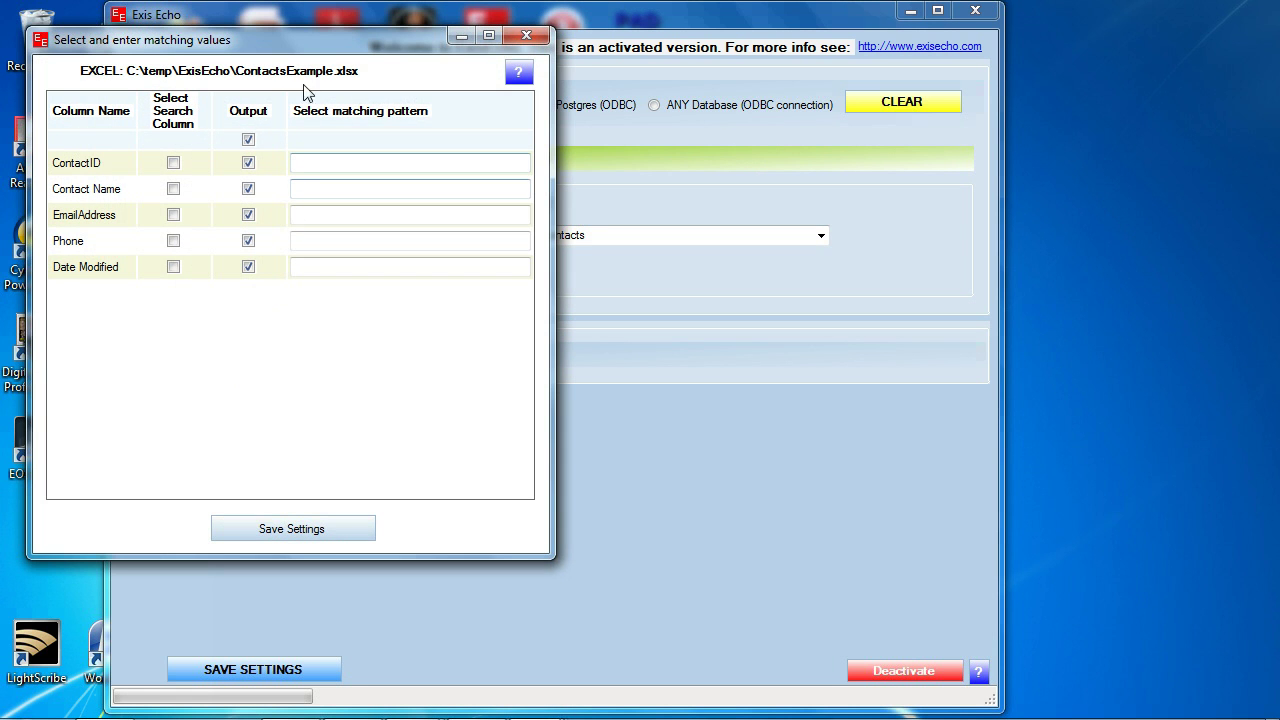
pyautogui.doubleClick(305, 46)
pyautogui.moveTo(322, 52); pyautogui.dragTo(344, 54)
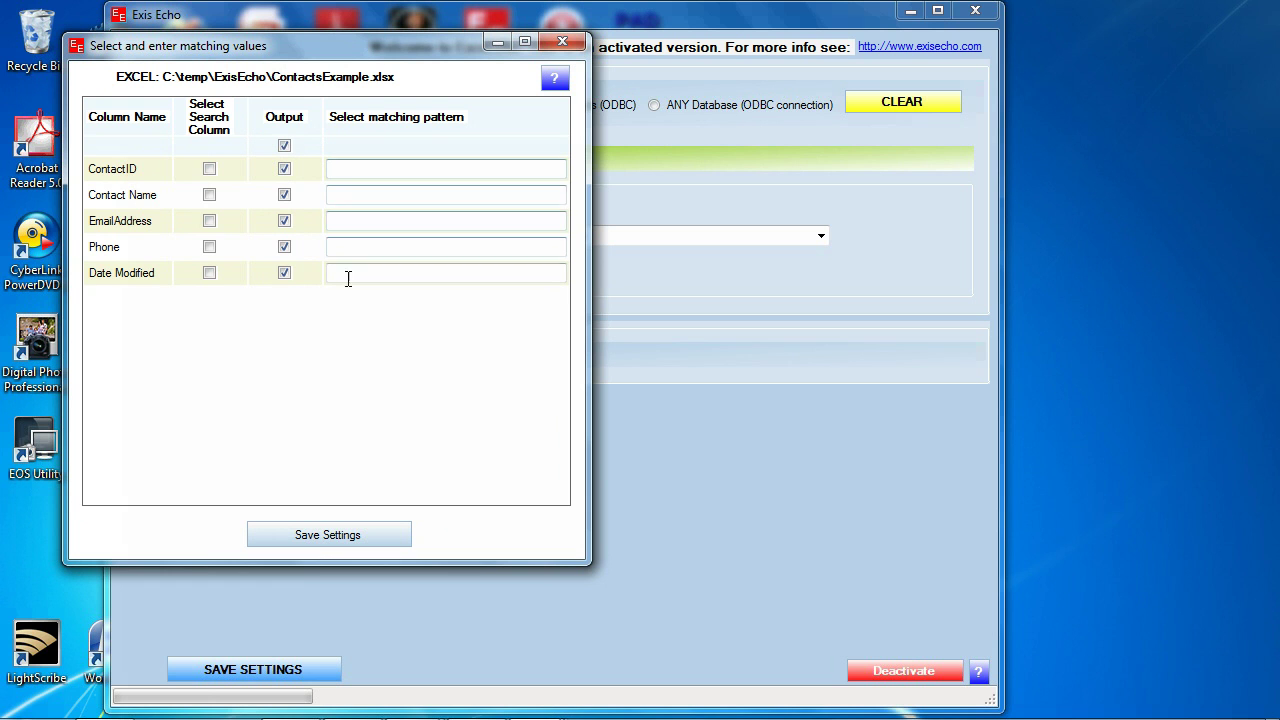
pyautogui.click(110, 182)
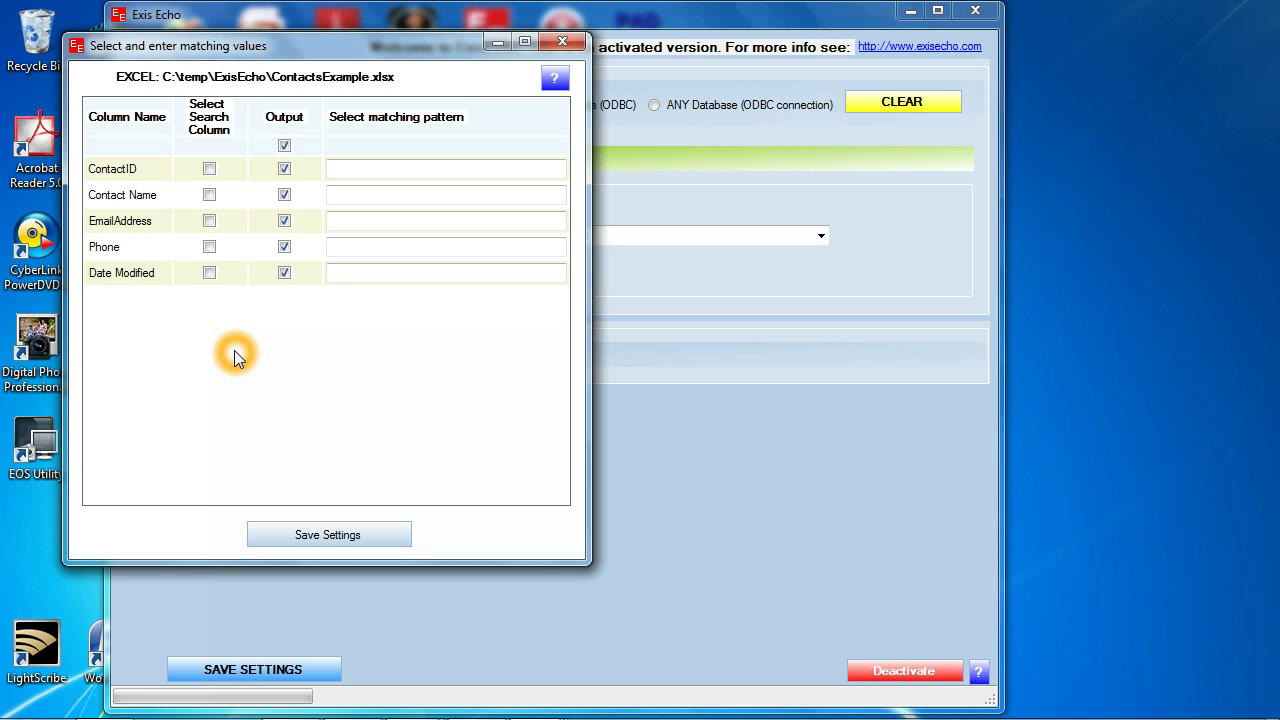
pyautogui.click(209, 195)
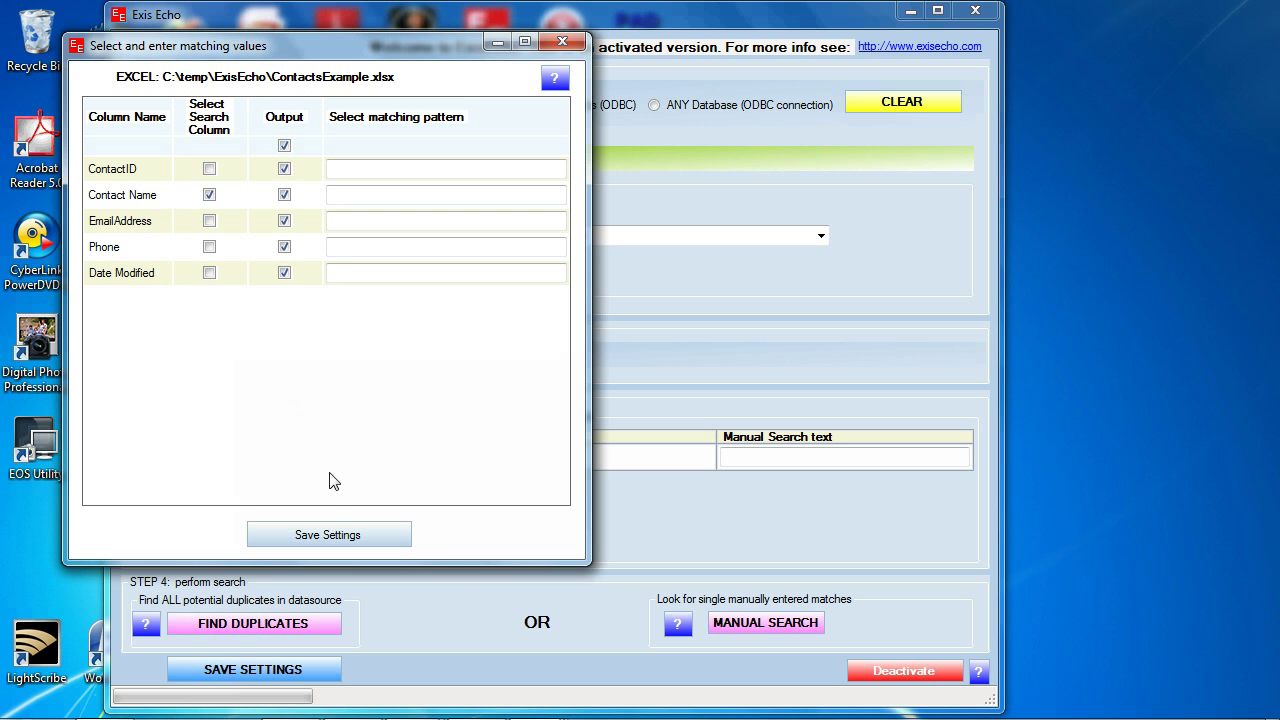
pyautogui.click(336, 538)
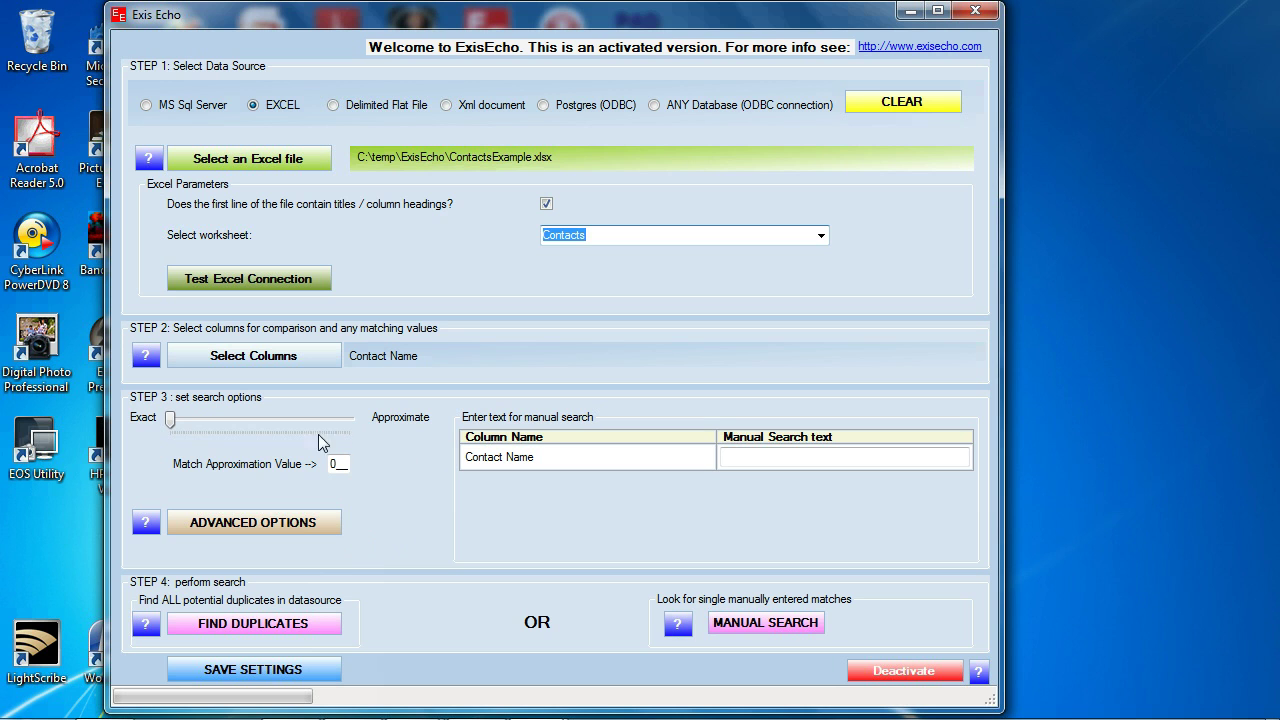
pyautogui.click(172, 421)
pyautogui.click(399, 419)
pyautogui.click(155, 447)
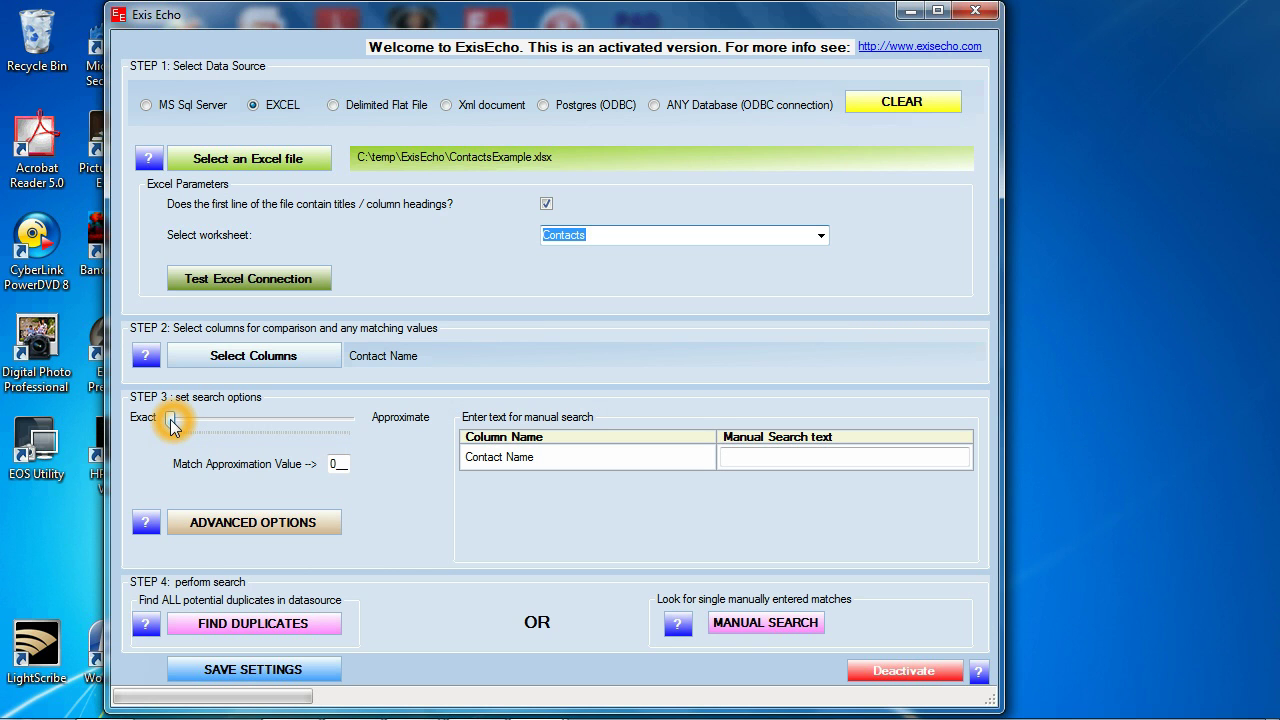
# - Open the advanced search options for the Contact Name column
pyautogui.click(252, 524)
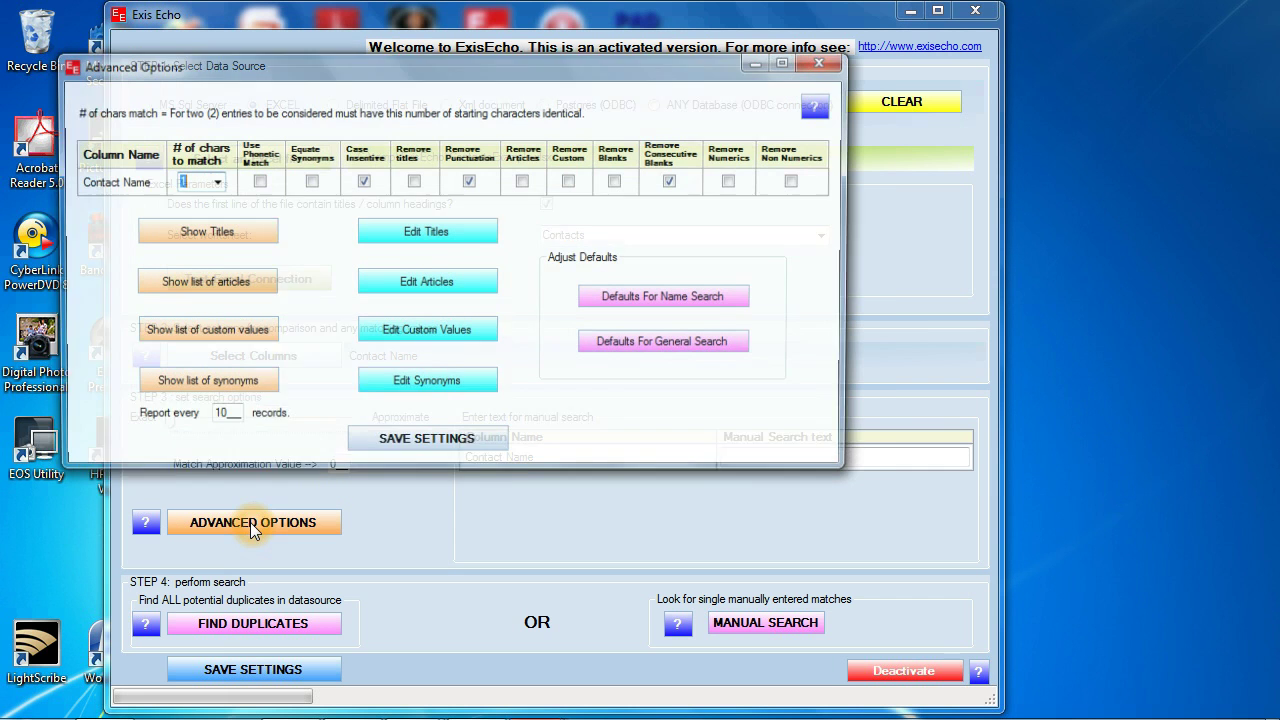
pyautogui.moveTo(489, 66); pyautogui.dragTo(511, 50)
pyautogui.click(490, 83)
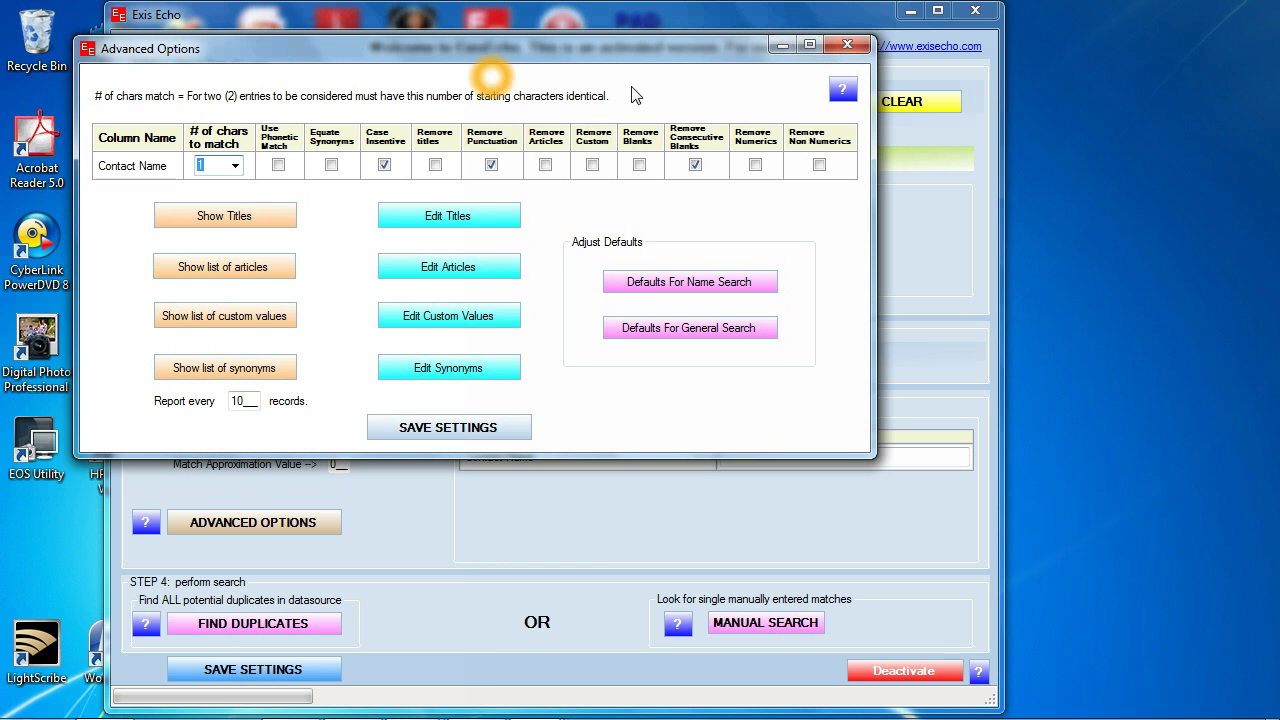
# - Read through the help page on the advanced options, including phonetic matching and synonyms, and close it
pyautogui.click(839, 93)
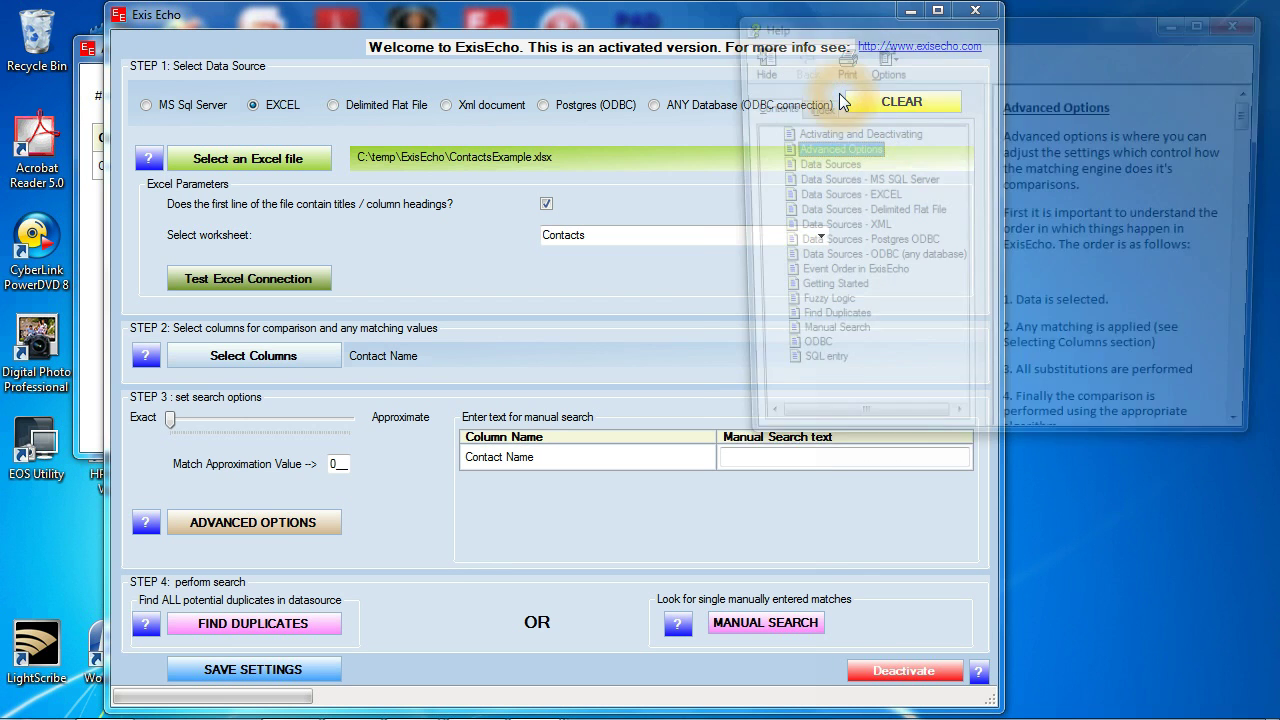
pyautogui.click(1090, 145)
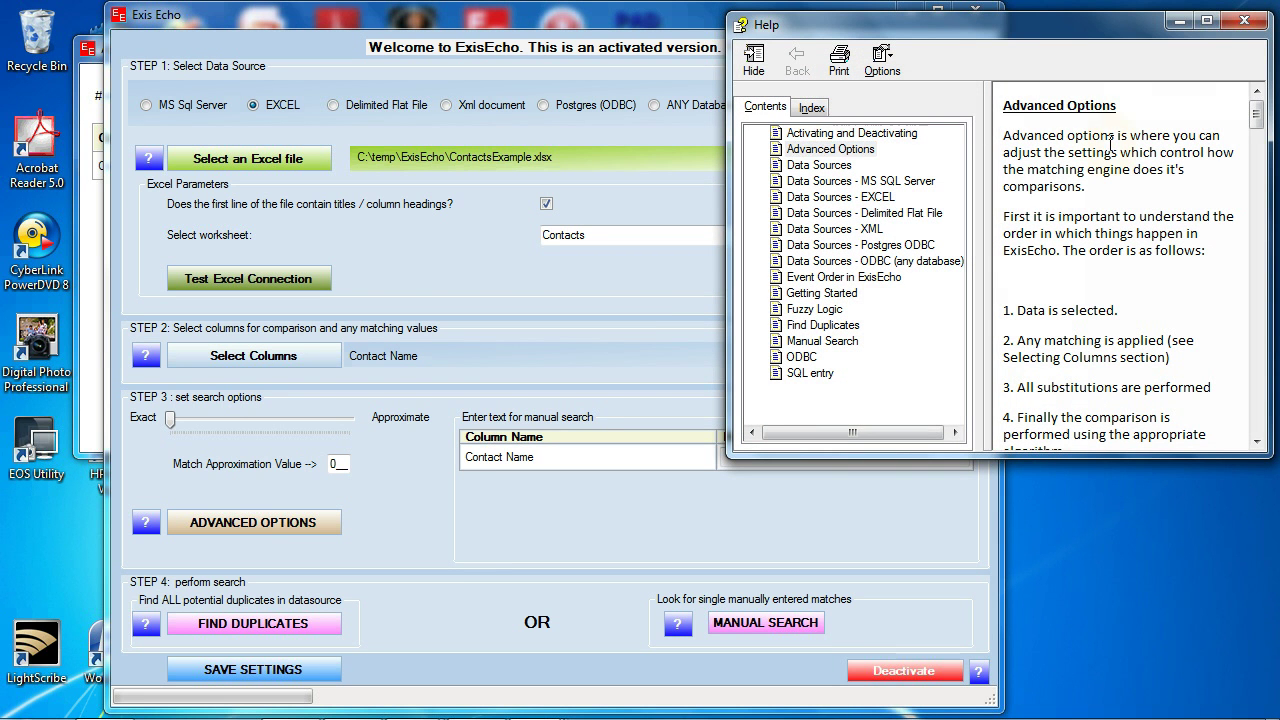
pyautogui.scroll(-15, 1110, 150)
pyautogui.scroll(-6, 1116, 153)
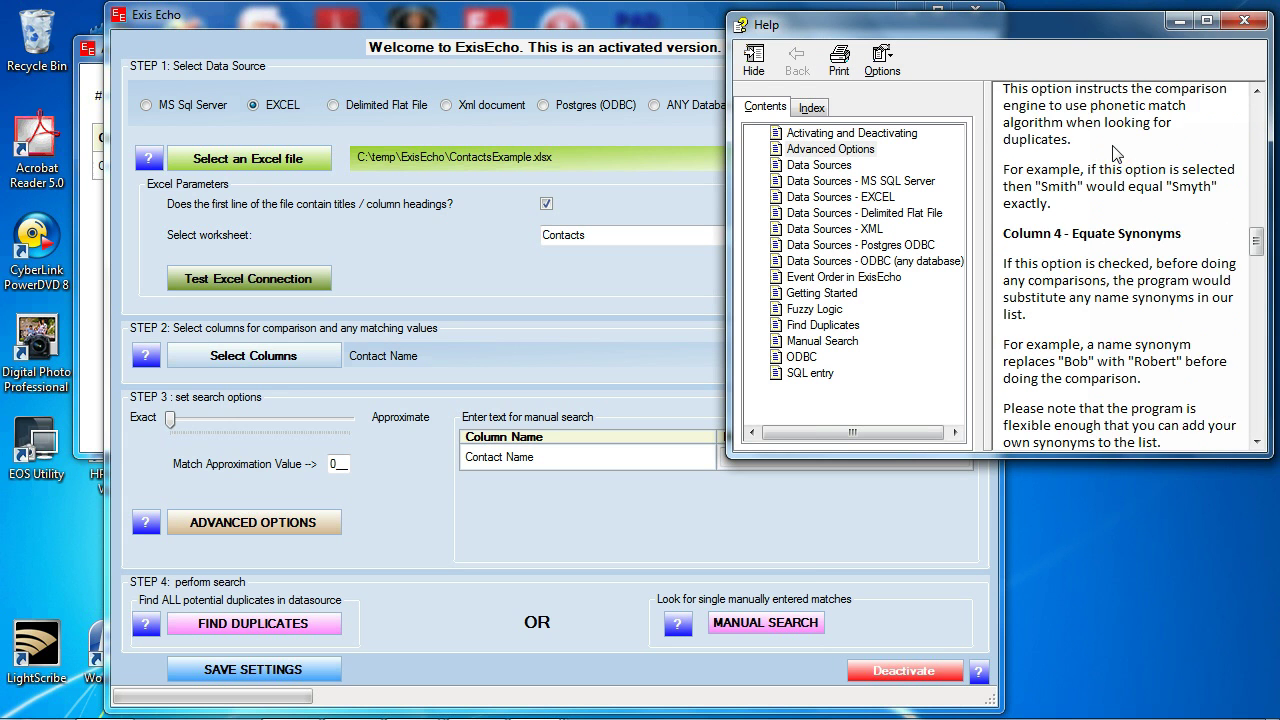
pyautogui.click(1240, 22)
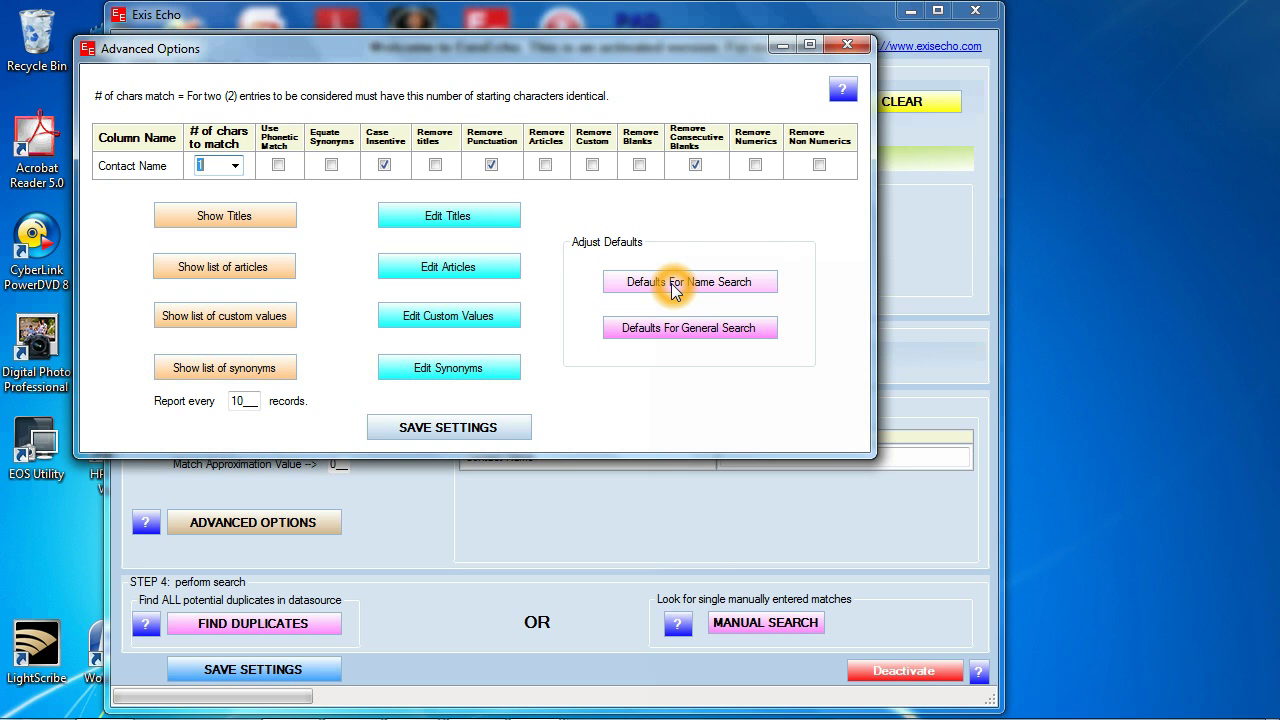
# - Apply the name search defaults to the Contact Name column and save the advanced settings
pyautogui.click(671, 283)
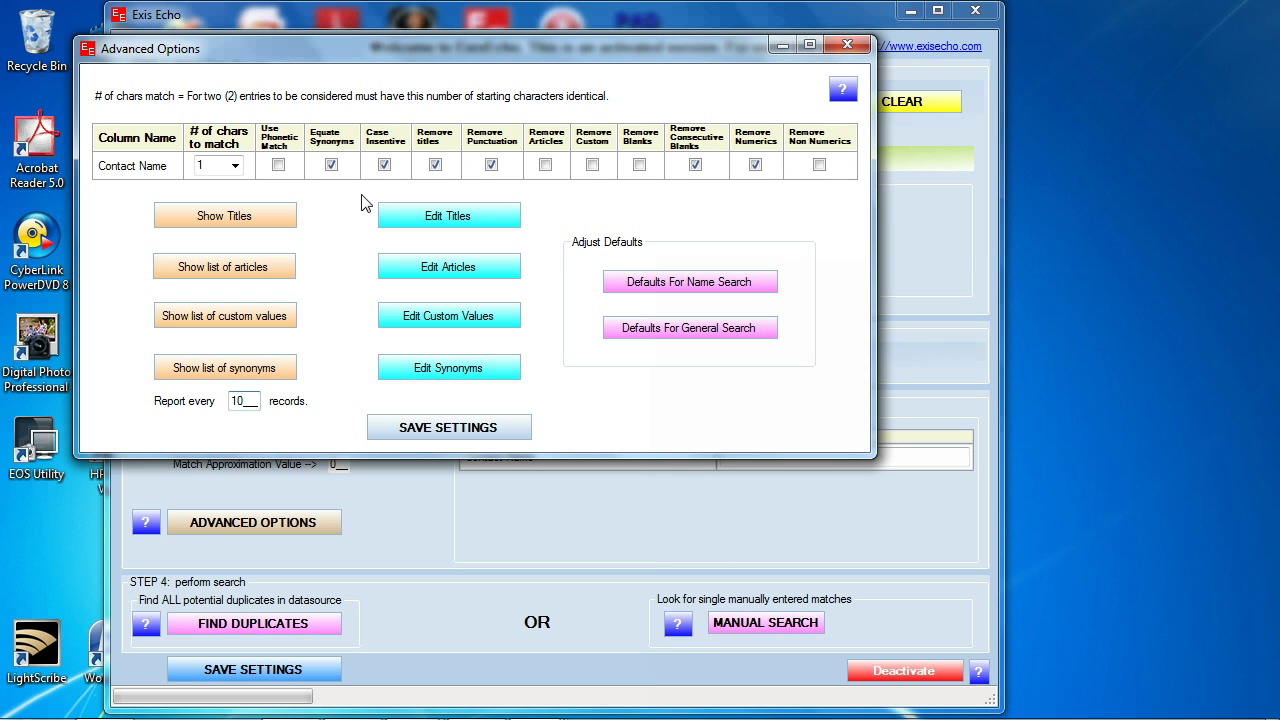
pyautogui.click(329, 220)
pyautogui.click(443, 425)
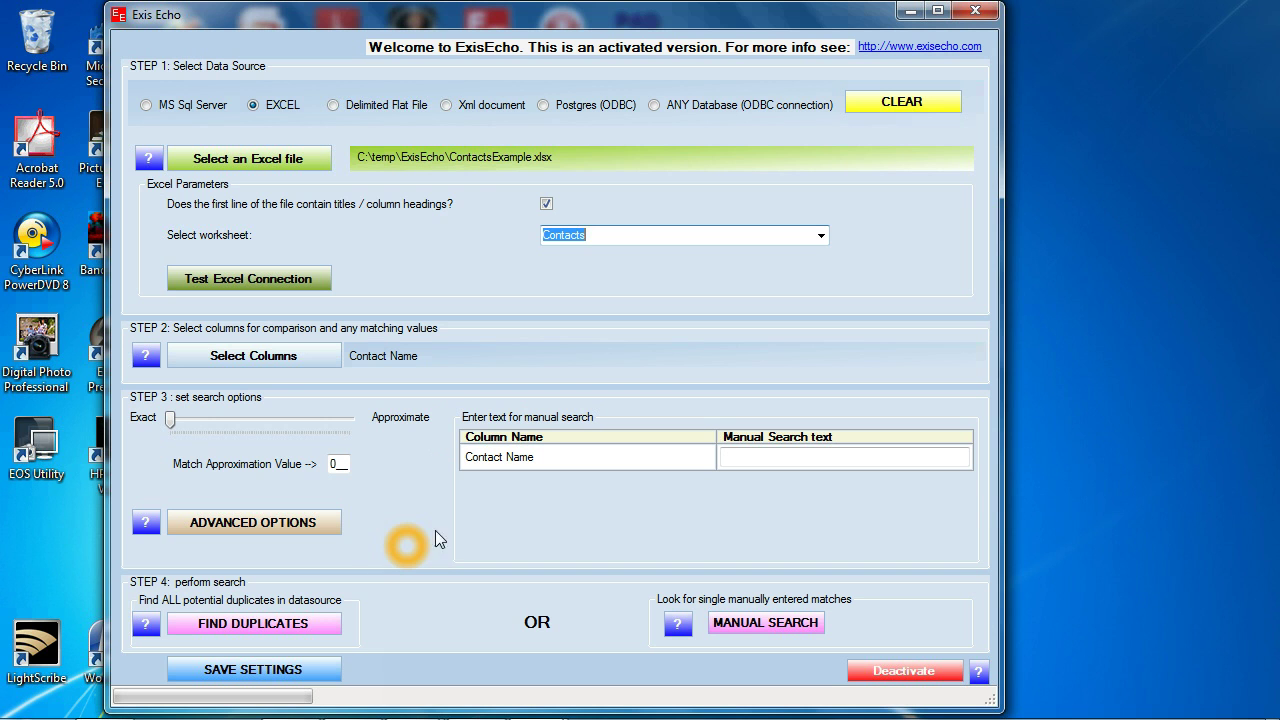
# - Open the duplicate search and choose the existing test1 file in C:\temp\ExisEcho as its output file, agreeing to replace it
pyautogui.click(255, 625)
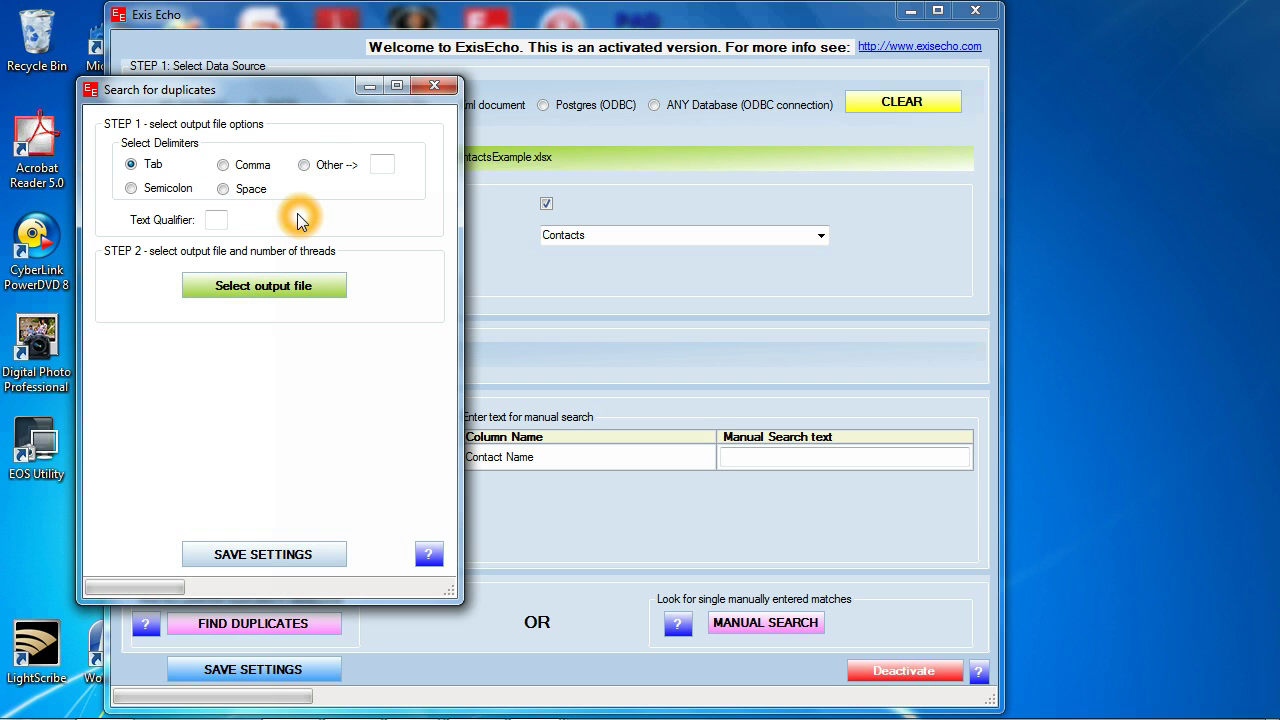
pyautogui.click(256, 293)
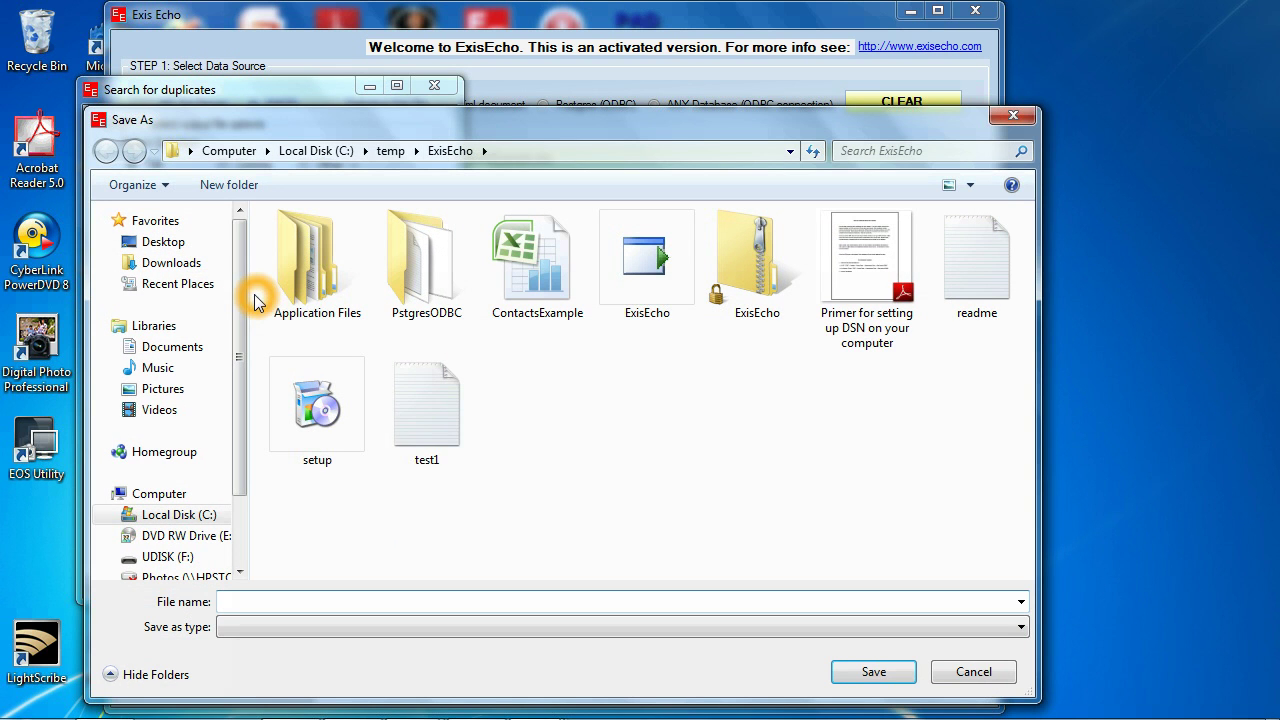
pyautogui.click(430, 420)
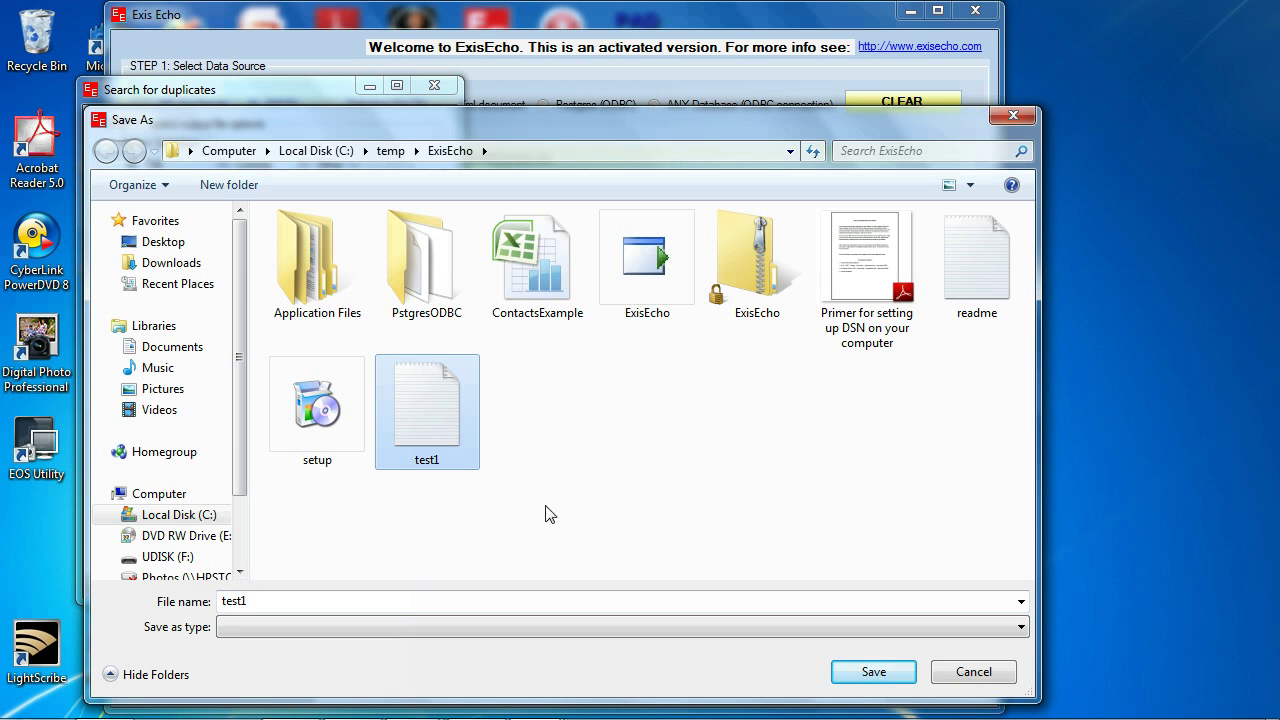
pyautogui.click(880, 675)
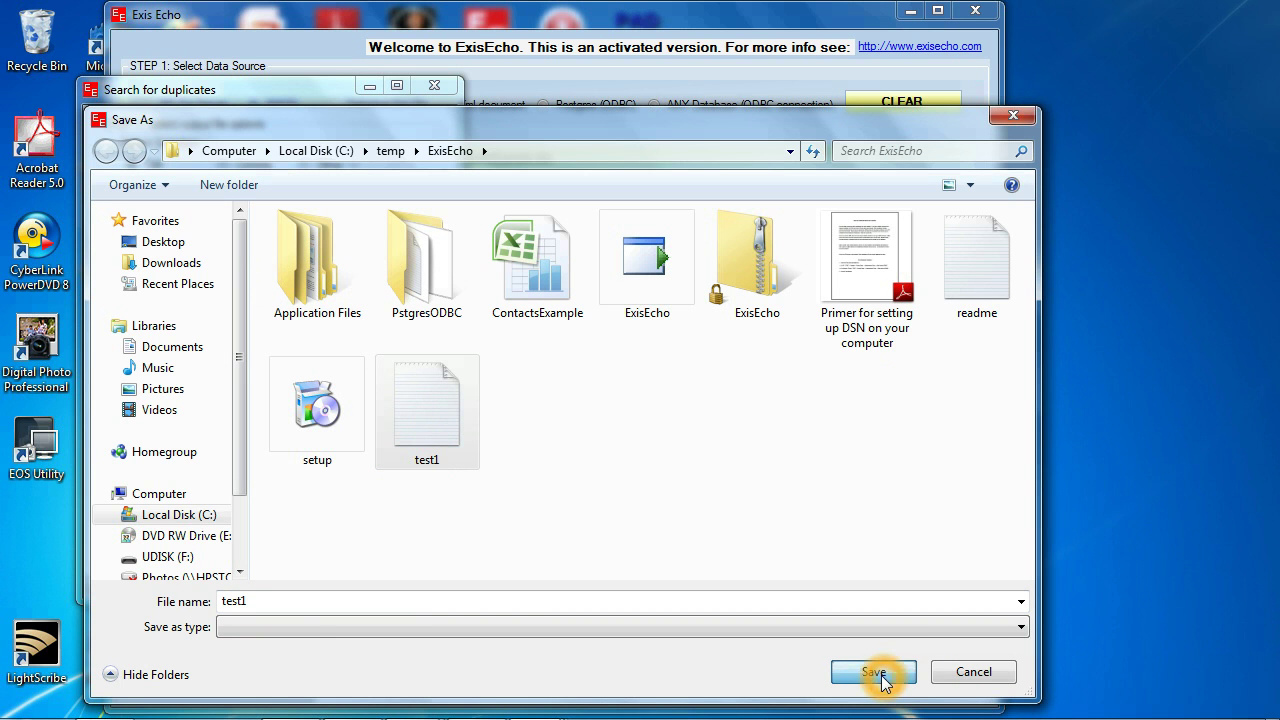
pyautogui.click(703, 379)
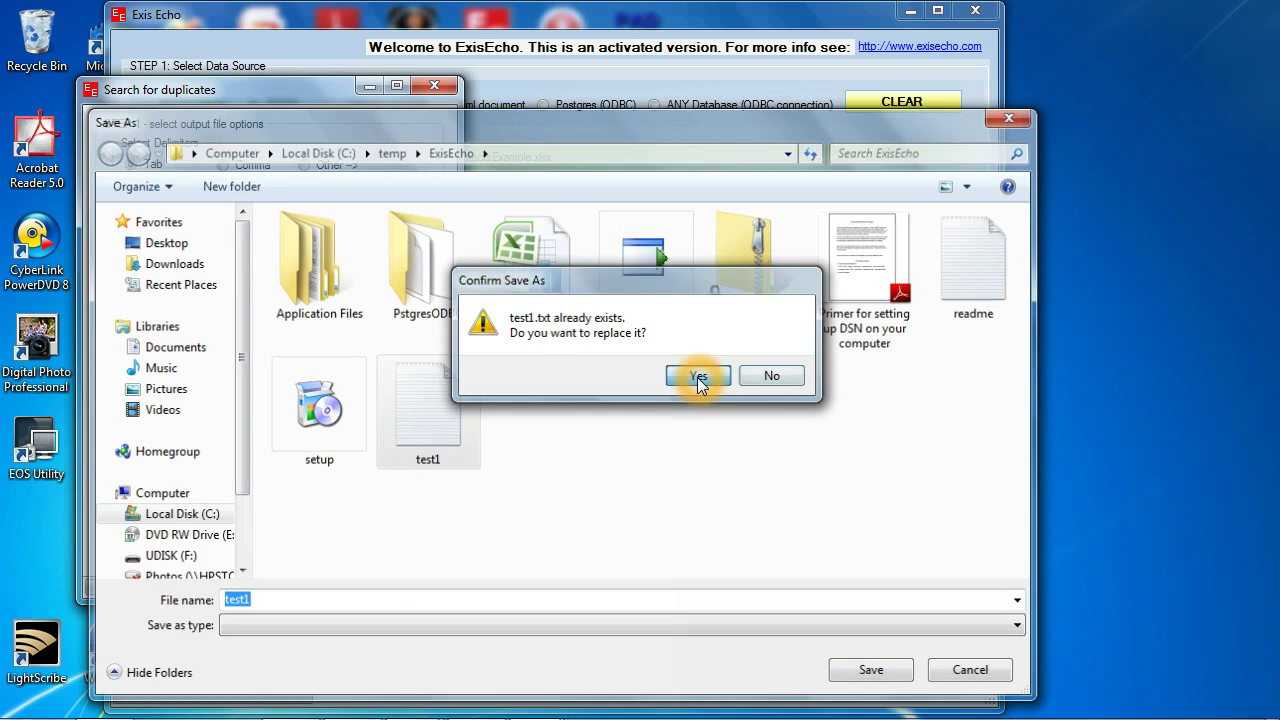
# - Set the number of threads to 8 and run the duplicate search, overwriting the existing output file
pyautogui.click(303, 362)
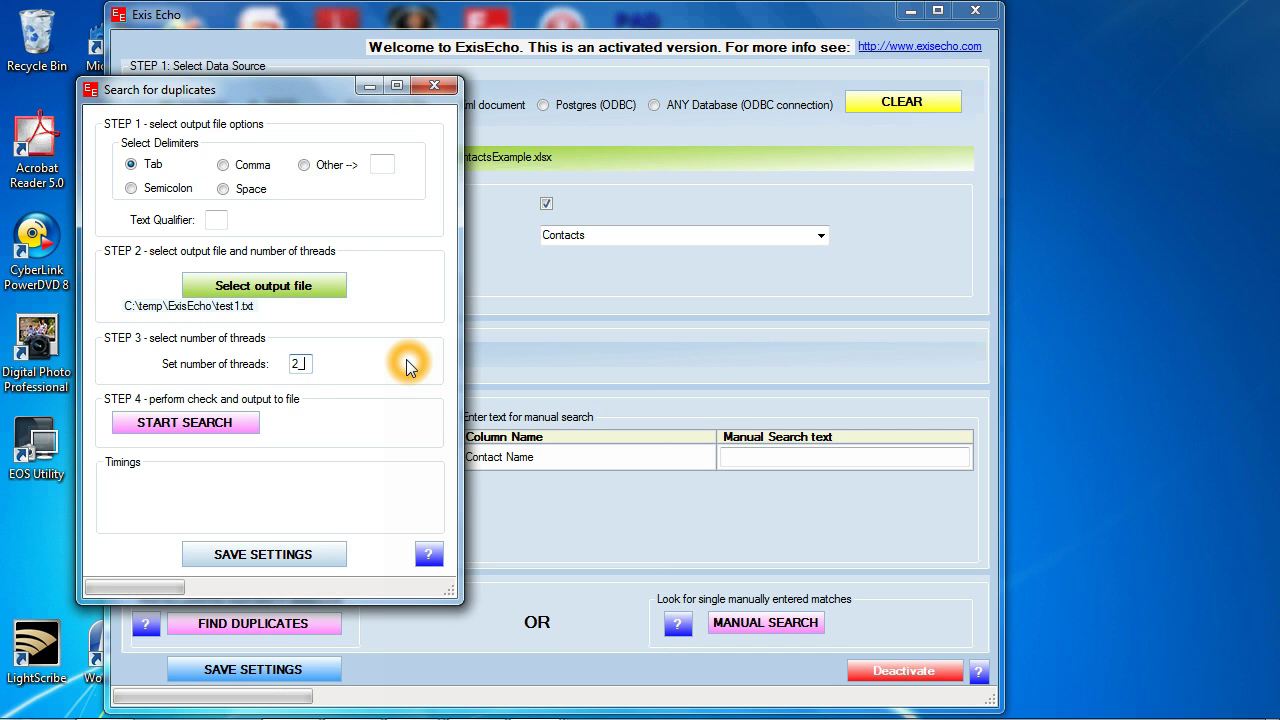
pyautogui.press('BackSpace')
pyautogui.write('8')
pyautogui.click(196, 426)
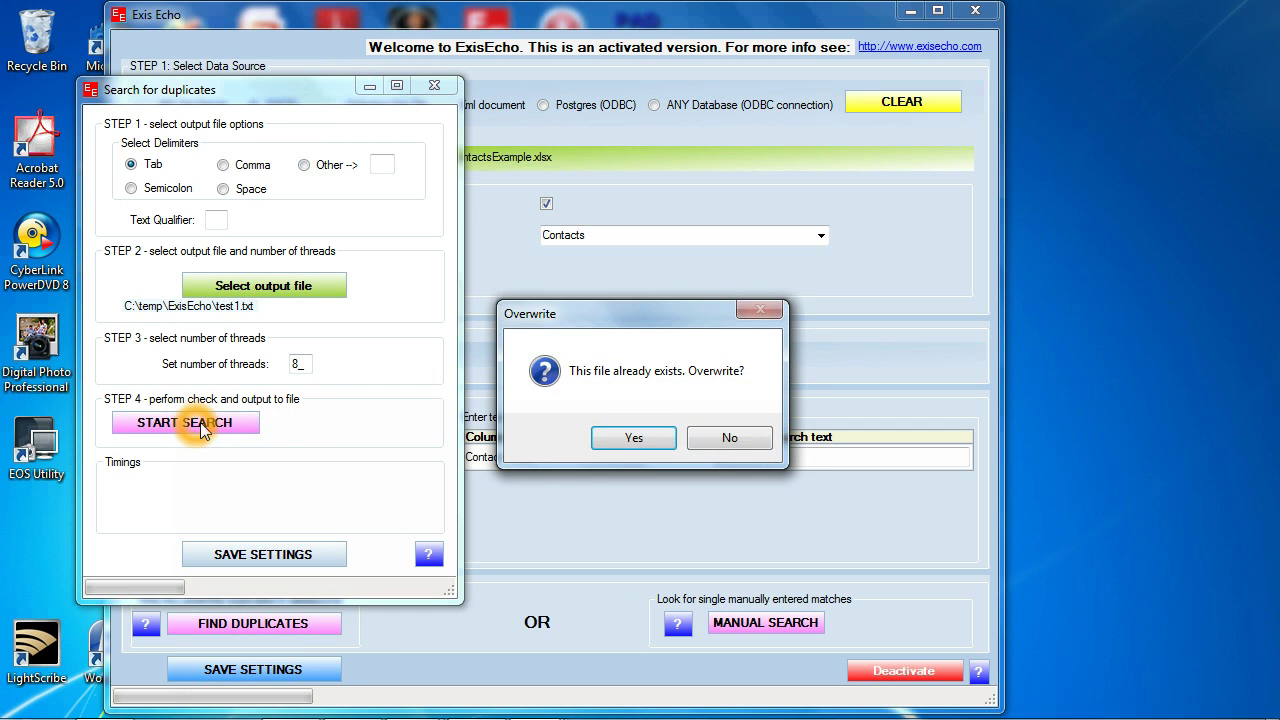
pyautogui.click(658, 383)
pyautogui.click(633, 441)
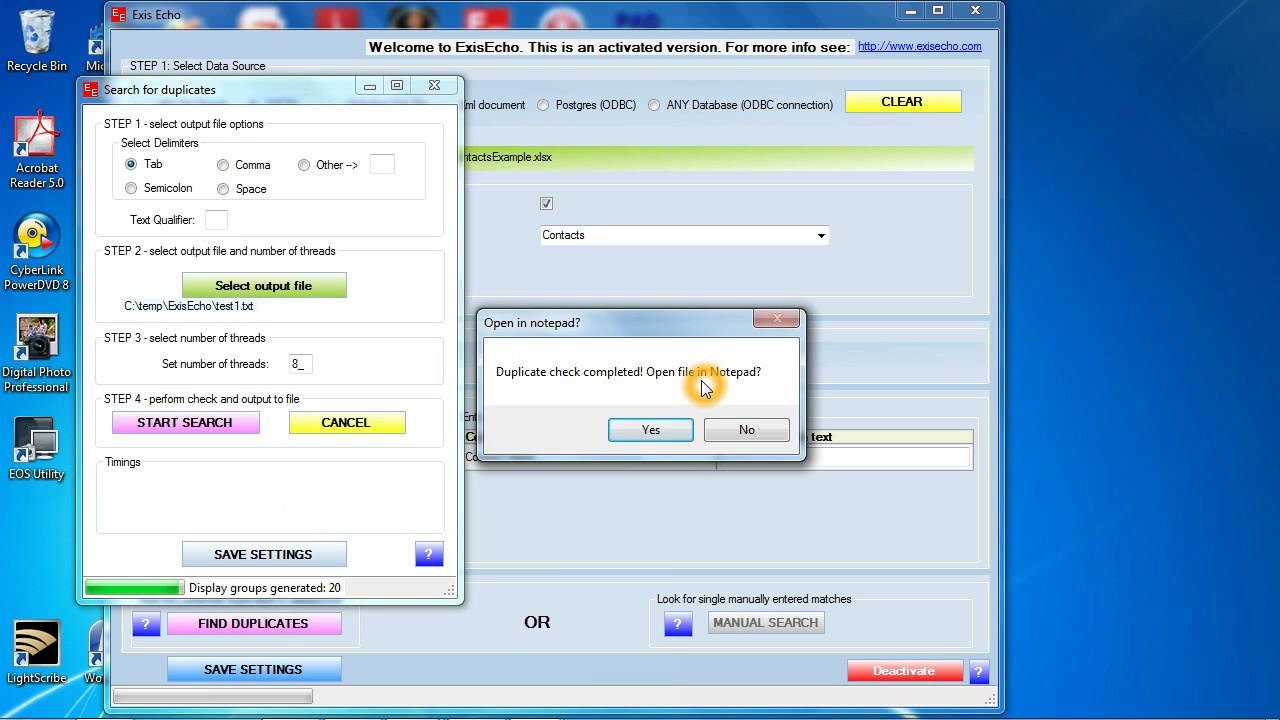
# - Open the search output in Notepad, review the contact name duplicates, and close the results and the duplicate search window
pyautogui.click(642, 431)
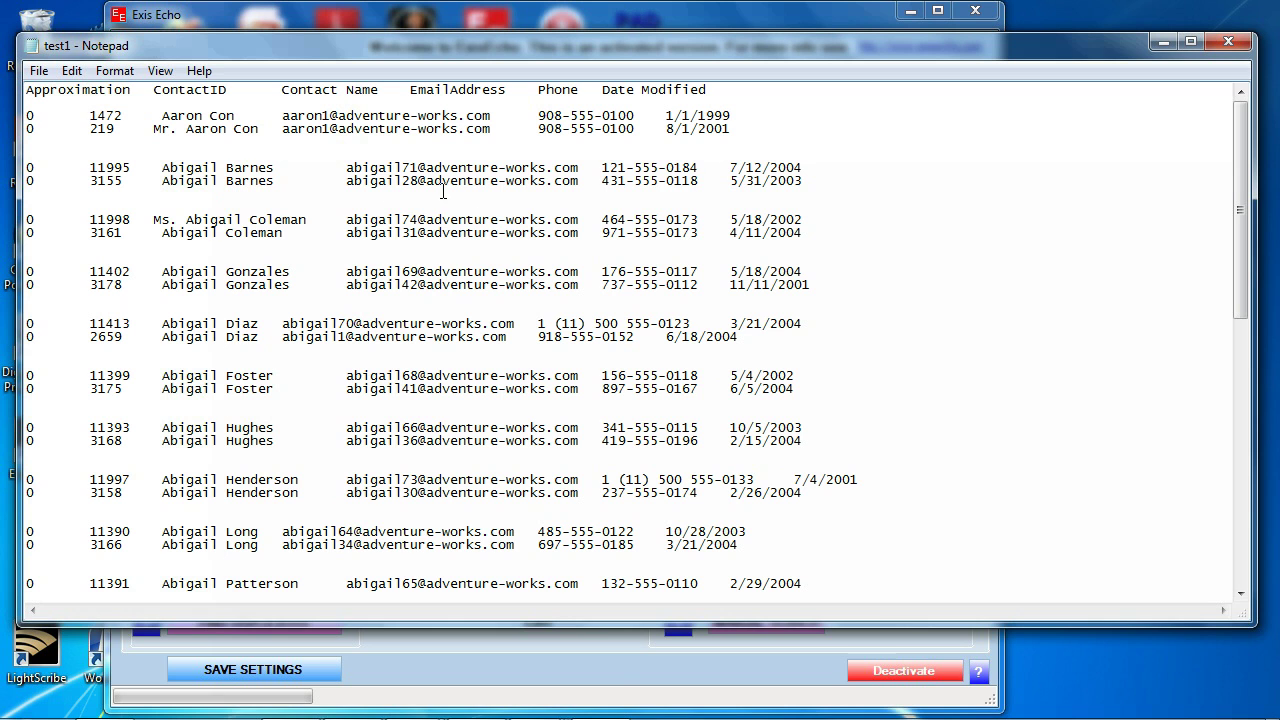
pyautogui.click(632, 172)
pyautogui.click(600, 181)
pyautogui.click(393, 182)
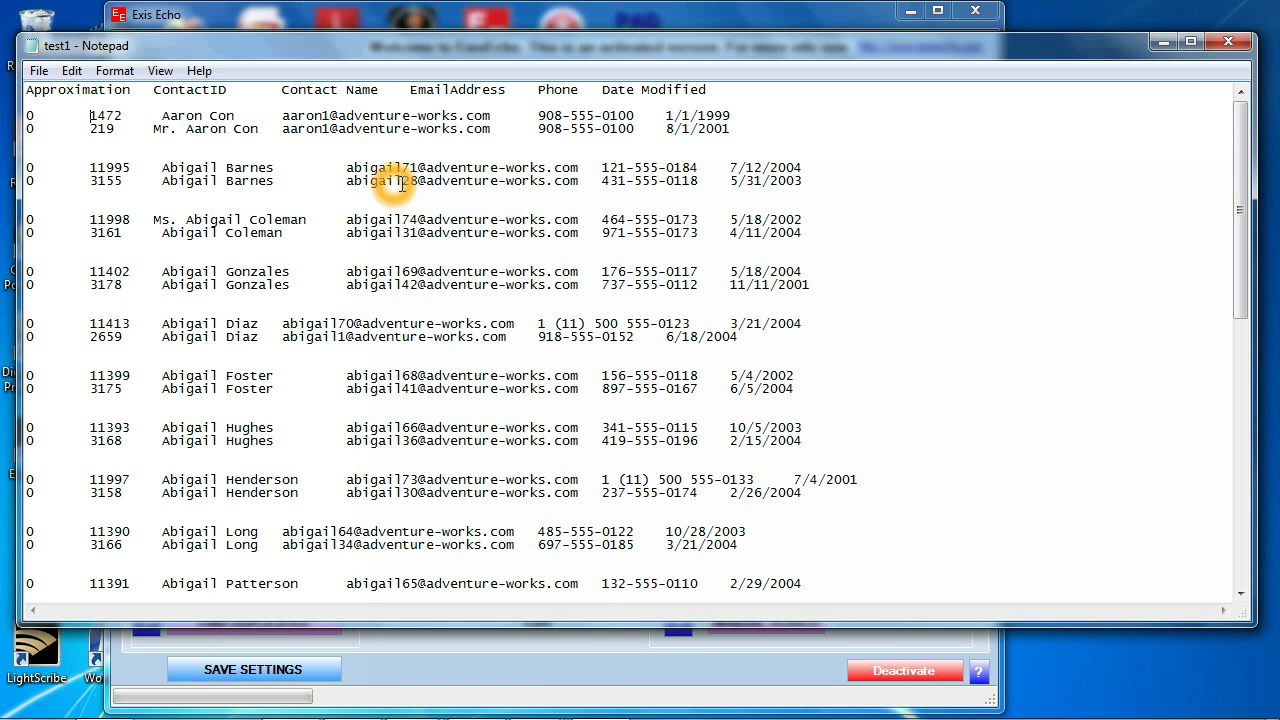
pyautogui.click(226, 175)
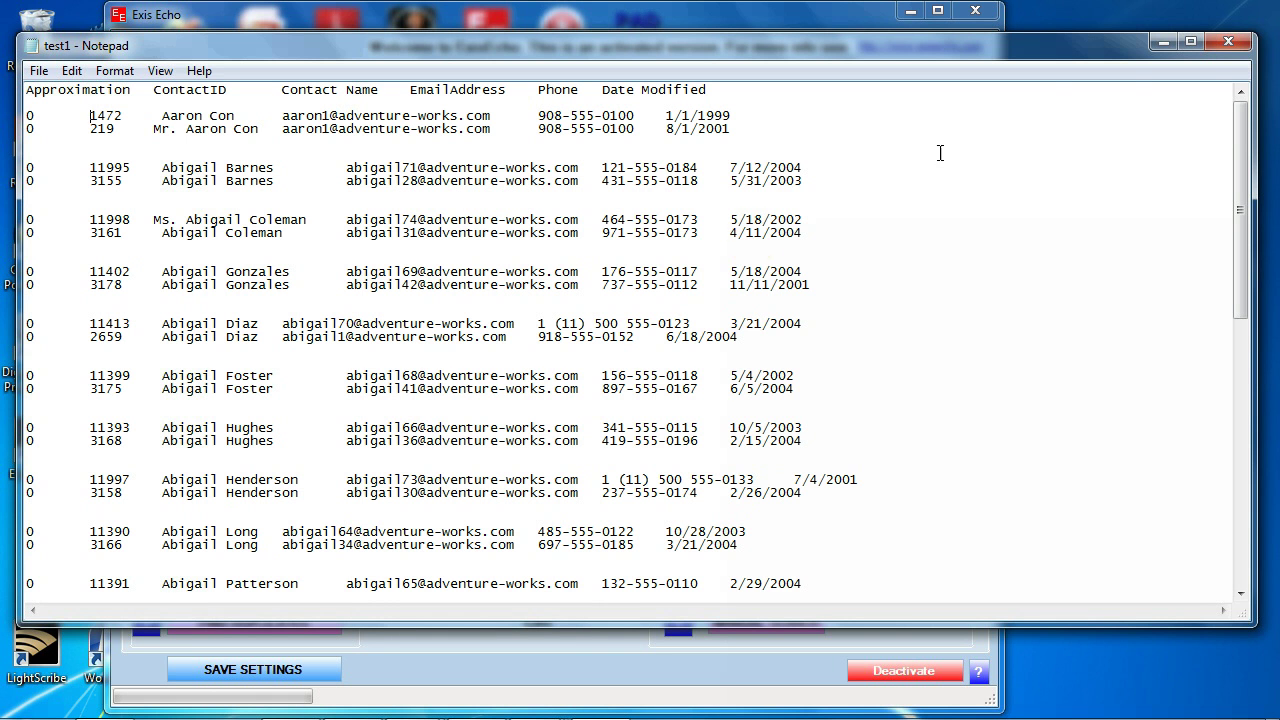
pyautogui.click(1225, 41)
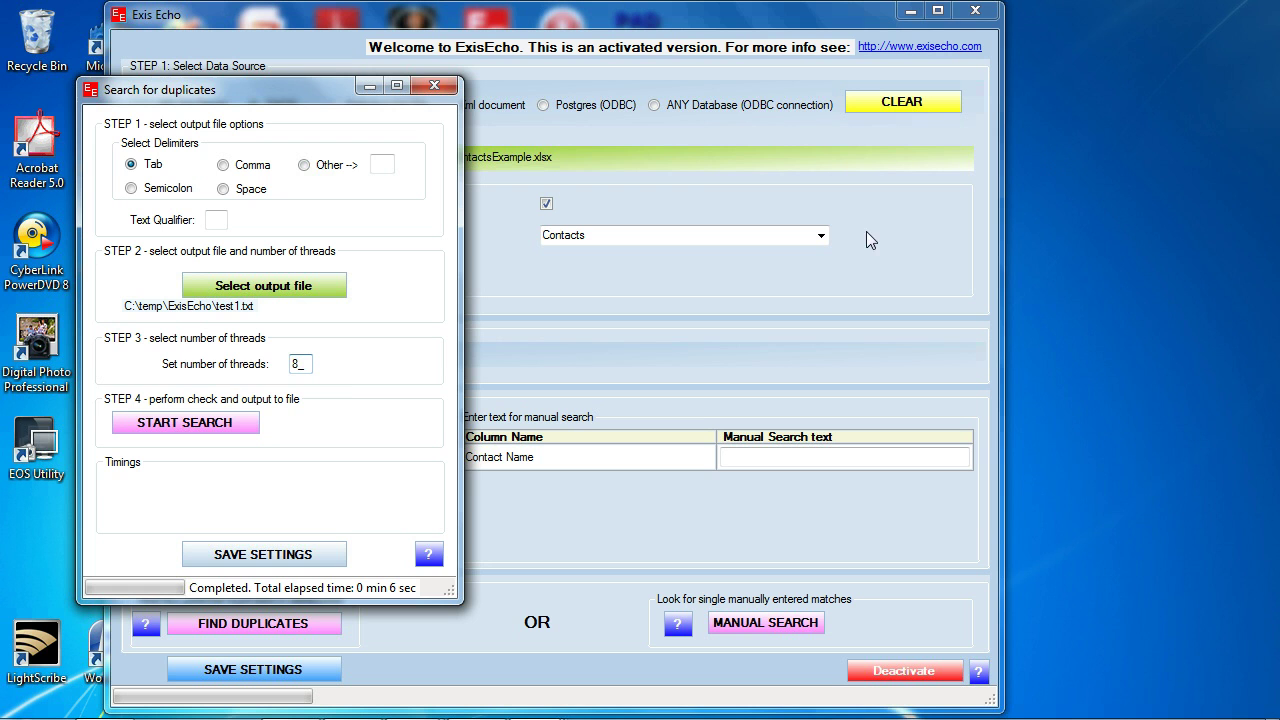
pyautogui.click(432, 86)
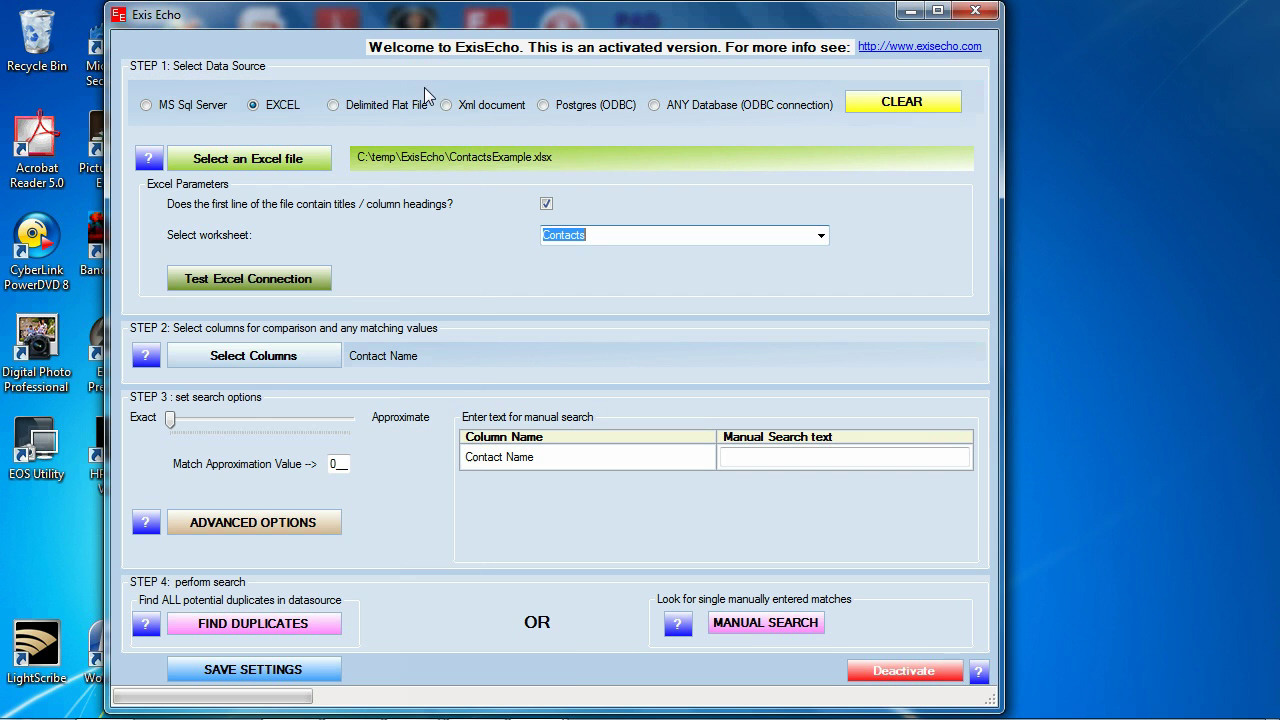
# - Add Phone as a search column alongside Contact Name and save the column settings
pyautogui.click(275, 355)
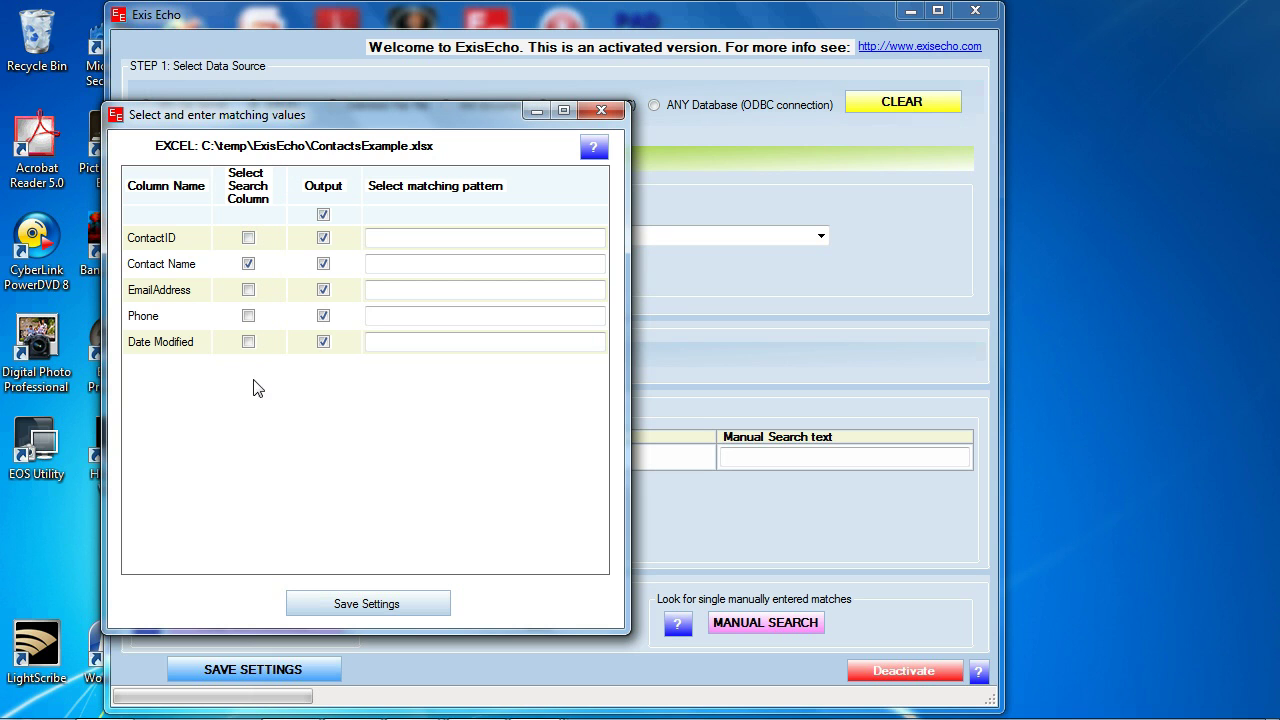
pyautogui.click(248, 315)
pyautogui.click(218, 457)
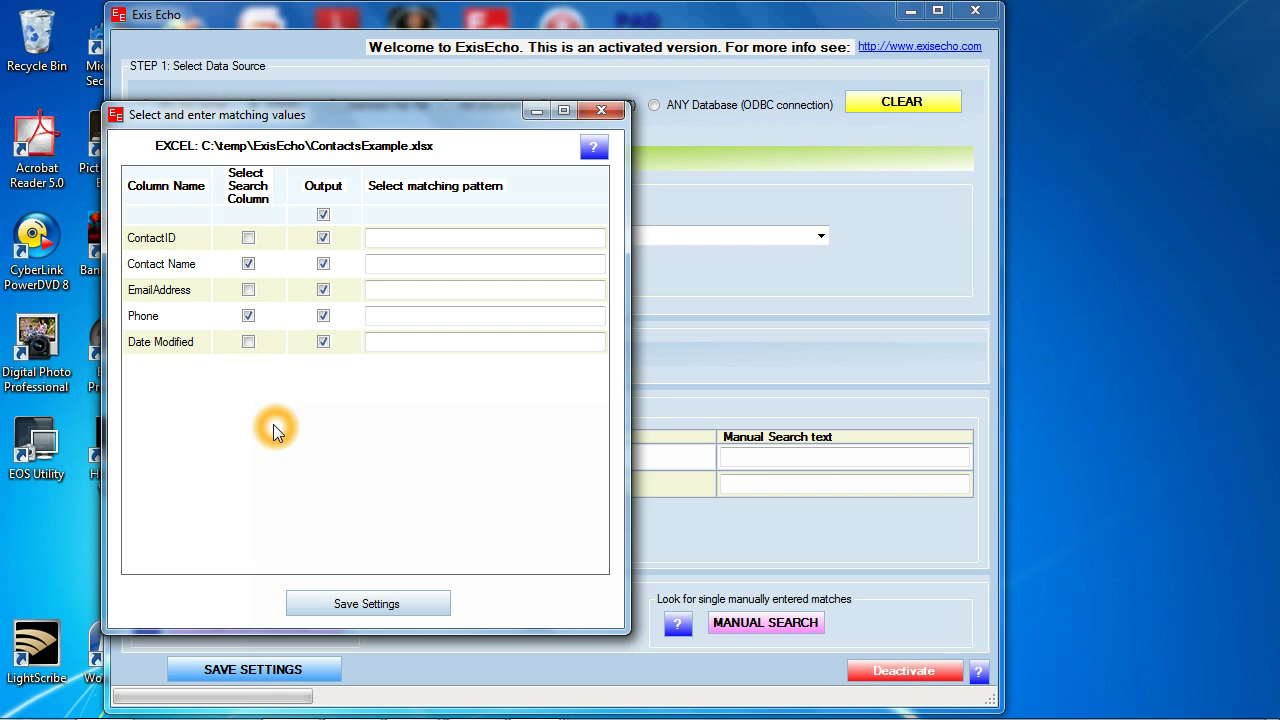
pyautogui.click(370, 603)
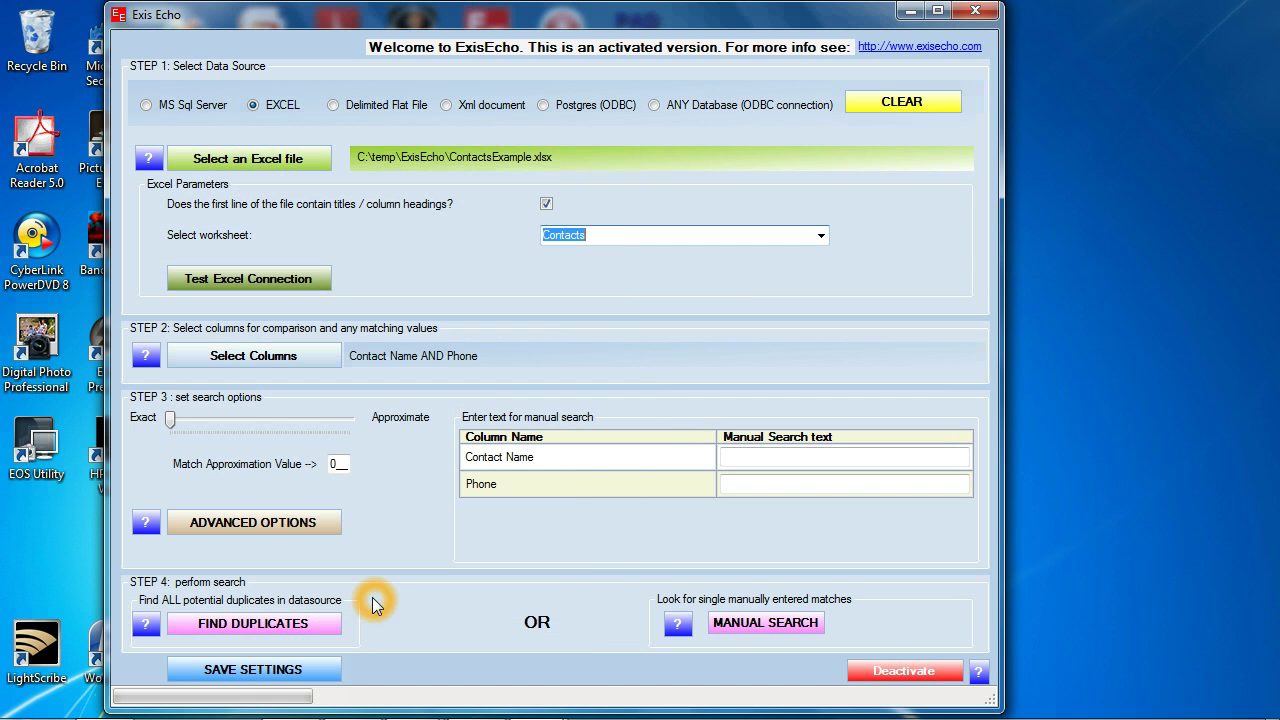
# - Run the duplicate search on Contact Name and Phone, overwriting the existing test1.txt output file
pyautogui.click(265, 624)
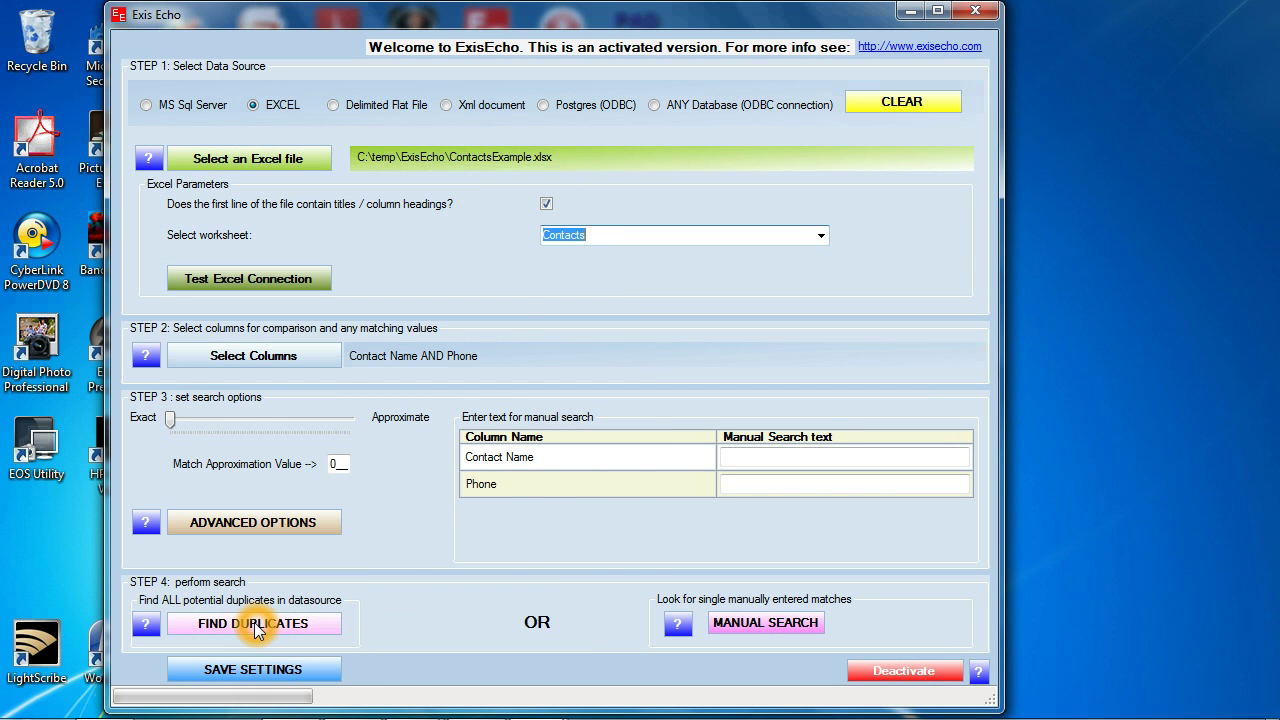
pyautogui.click(279, 473)
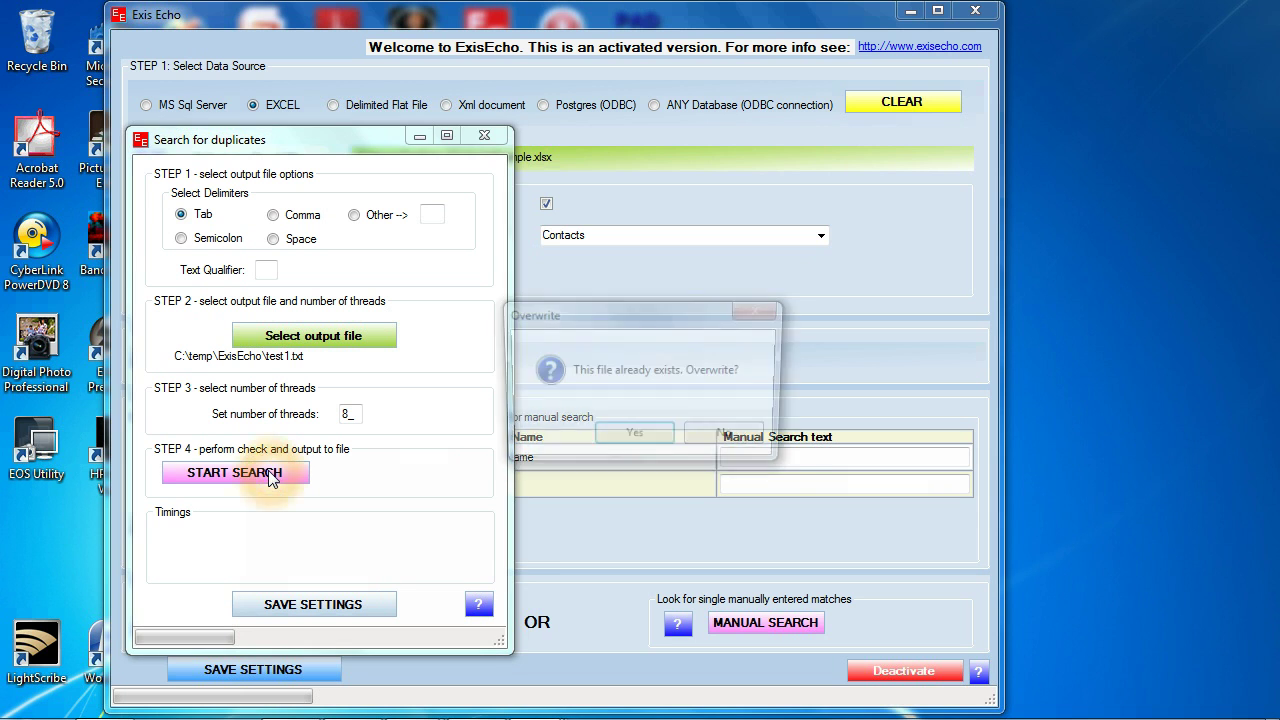
pyautogui.click(625, 443)
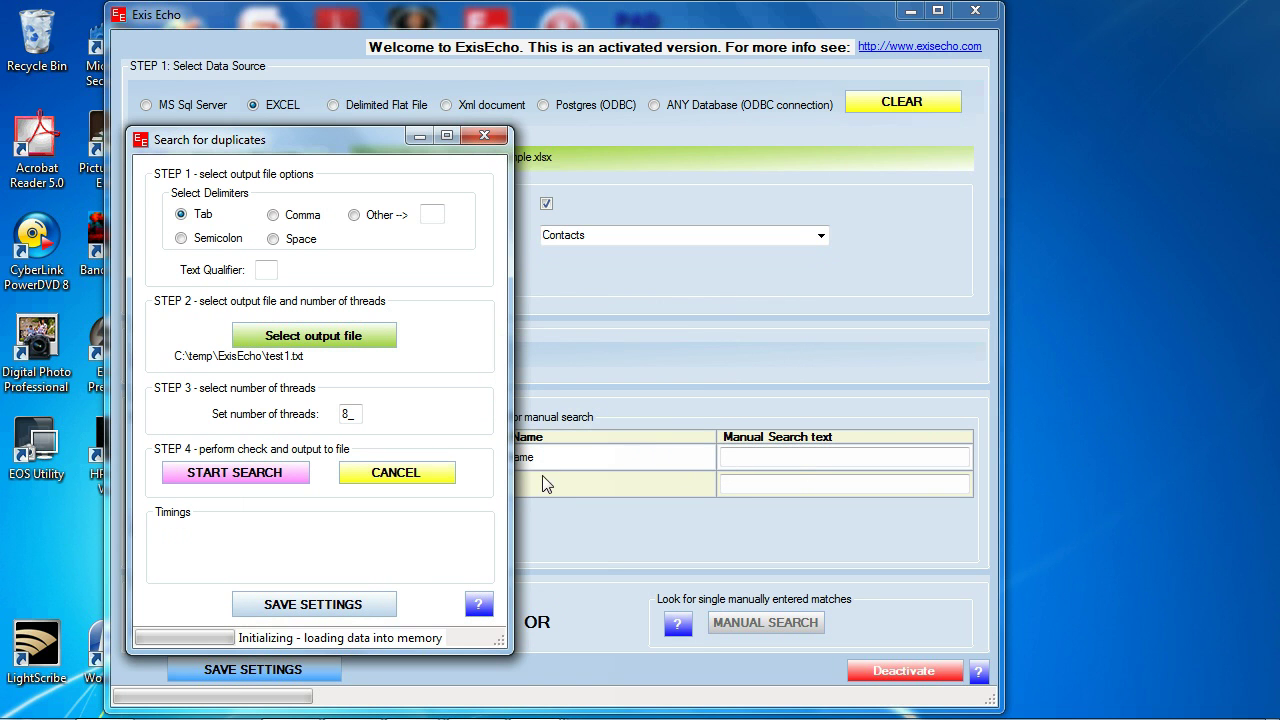
pyautogui.click(284, 547)
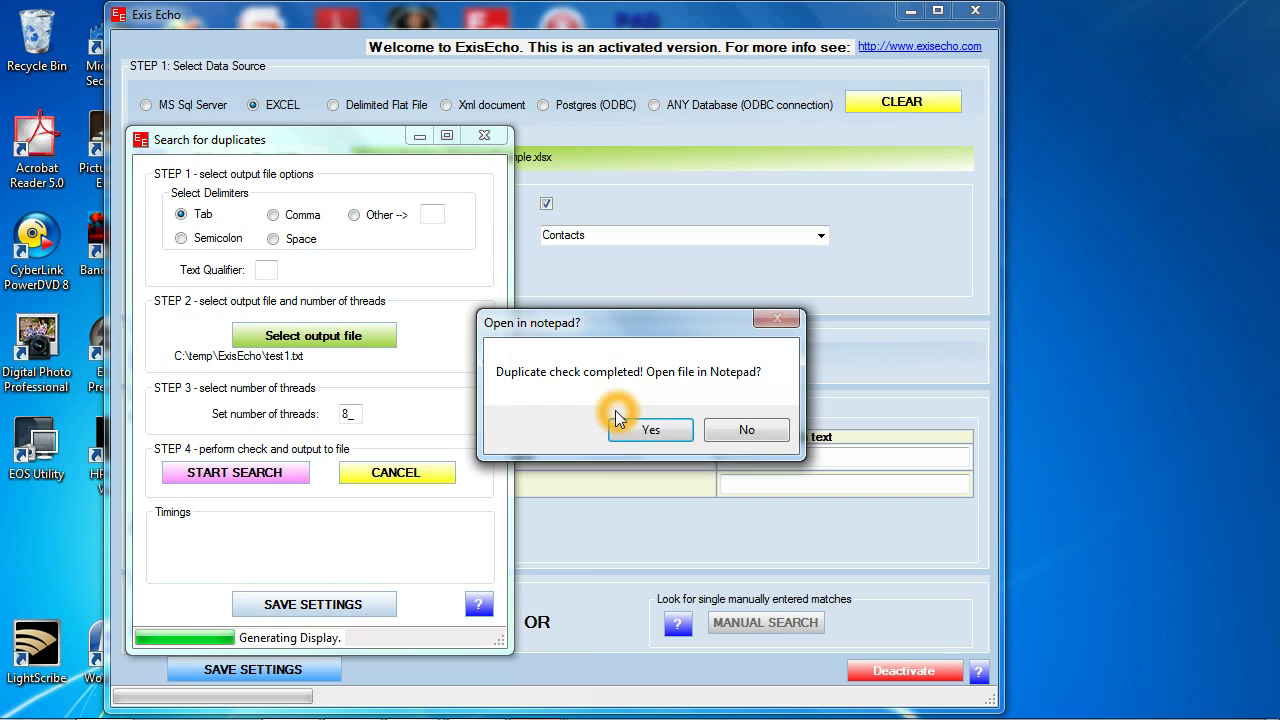
# - Open the combined name and phone results in Notepad, examine the matching records, and close the results and search window
pyautogui.click(651, 429)
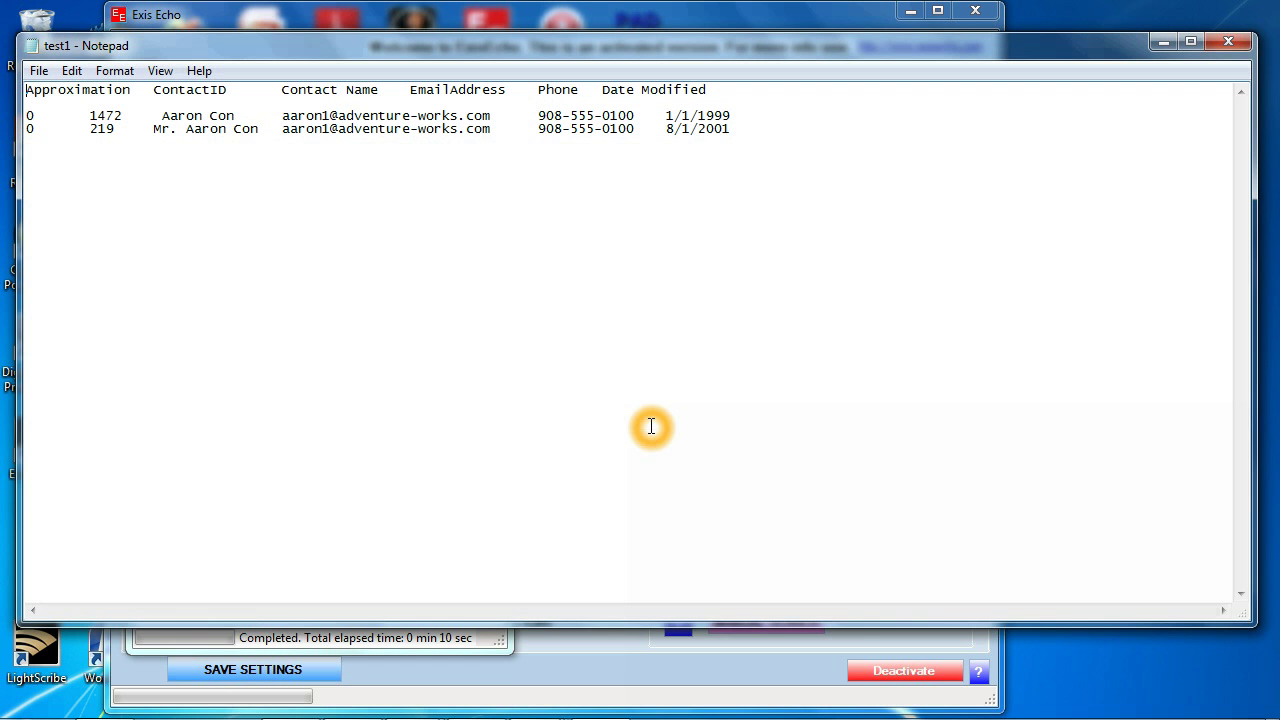
pyautogui.click(303, 221)
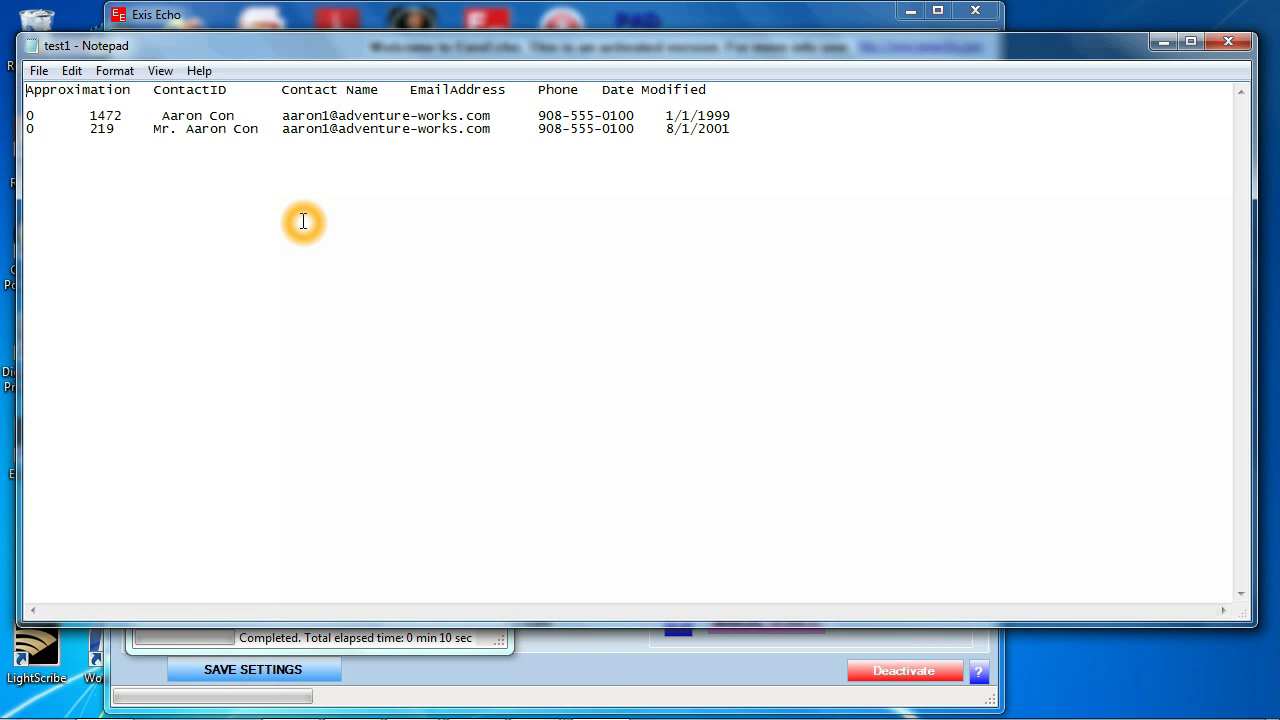
pyautogui.click(650, 128)
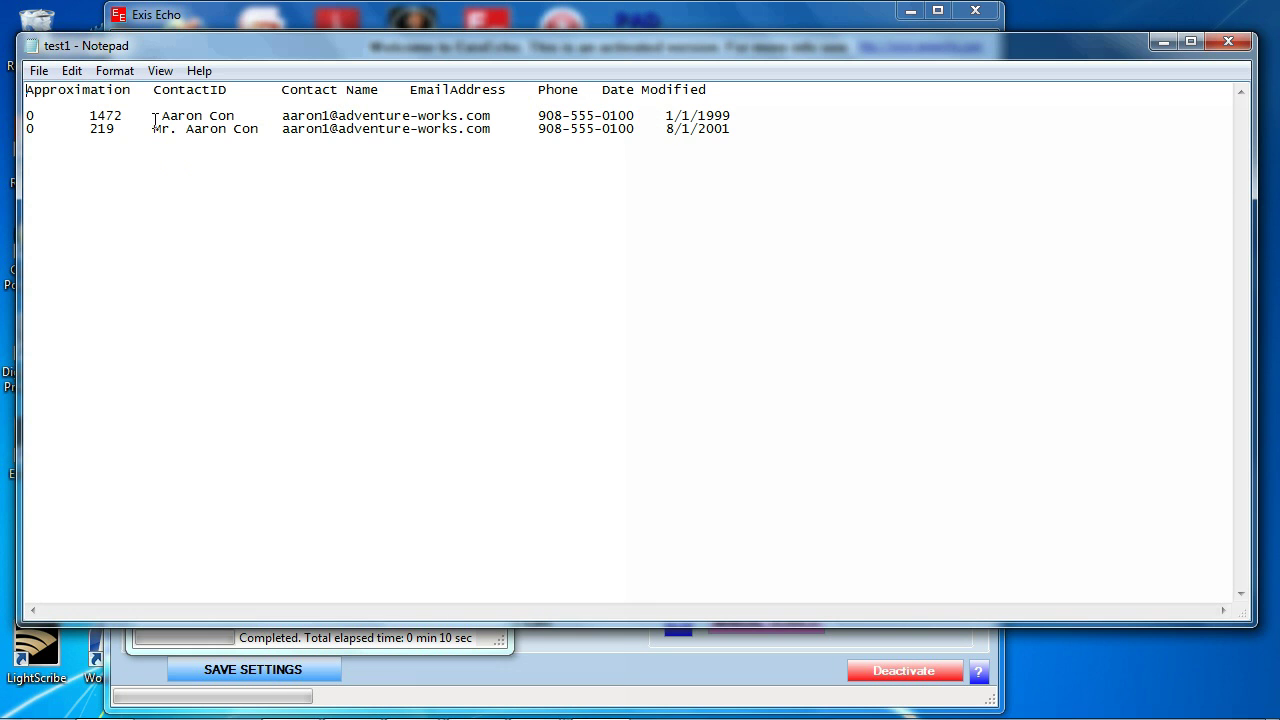
pyautogui.moveTo(158, 116); pyautogui.dragTo(246, 118)
pyautogui.click(271, 173)
pyautogui.click(1226, 41)
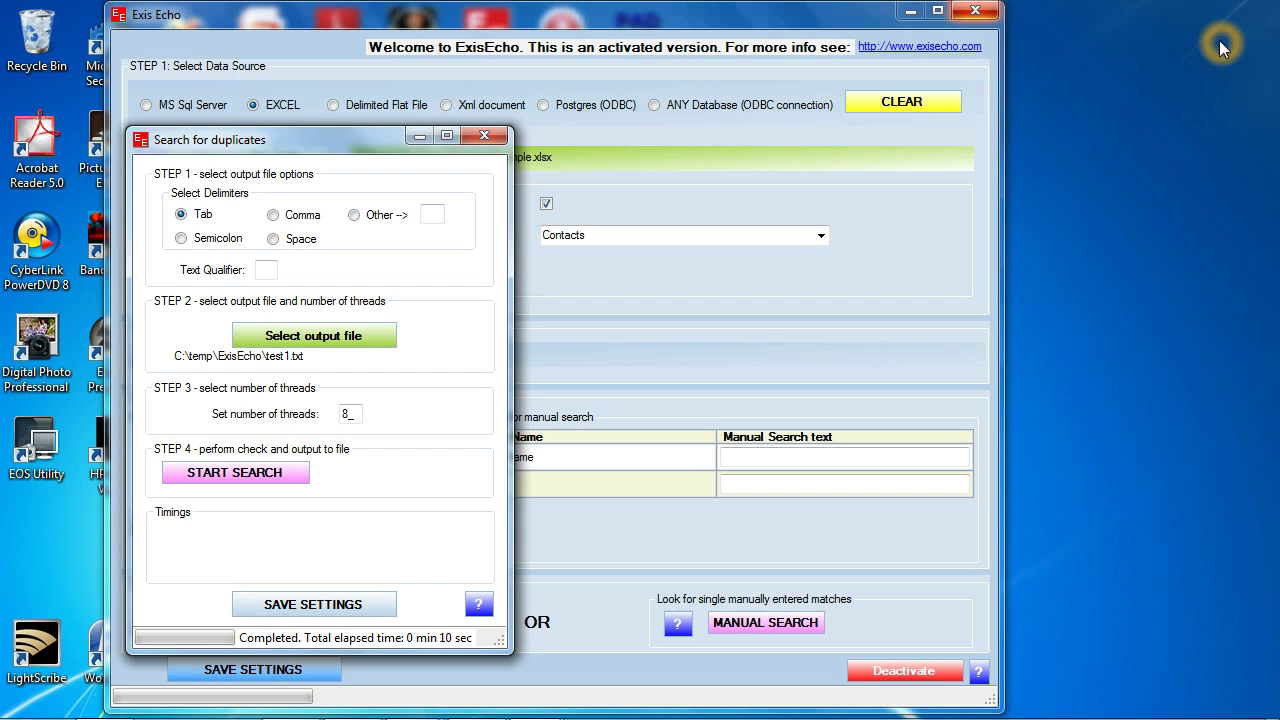
pyautogui.click(486, 137)
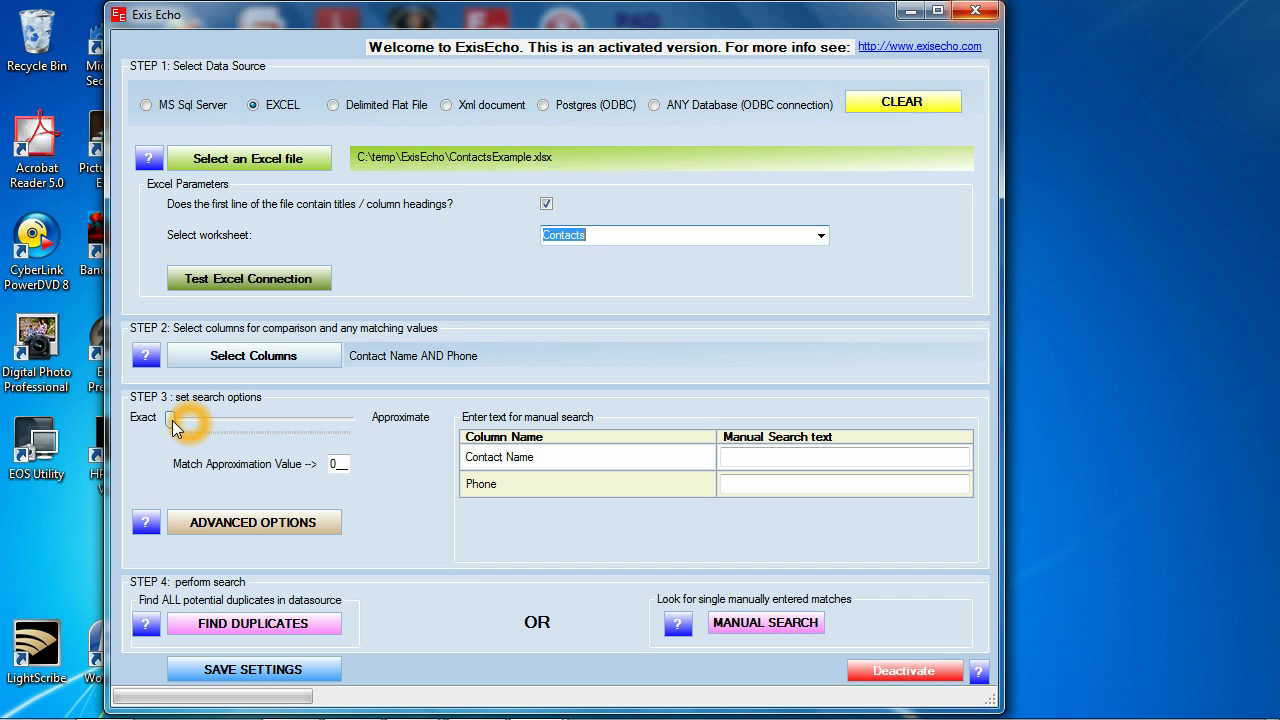
# - Set the match approximation value to 12 and rerun the duplicate search, overwriting test1.txt
pyautogui.moveTo(173, 420); pyautogui.dragTo(195, 427)
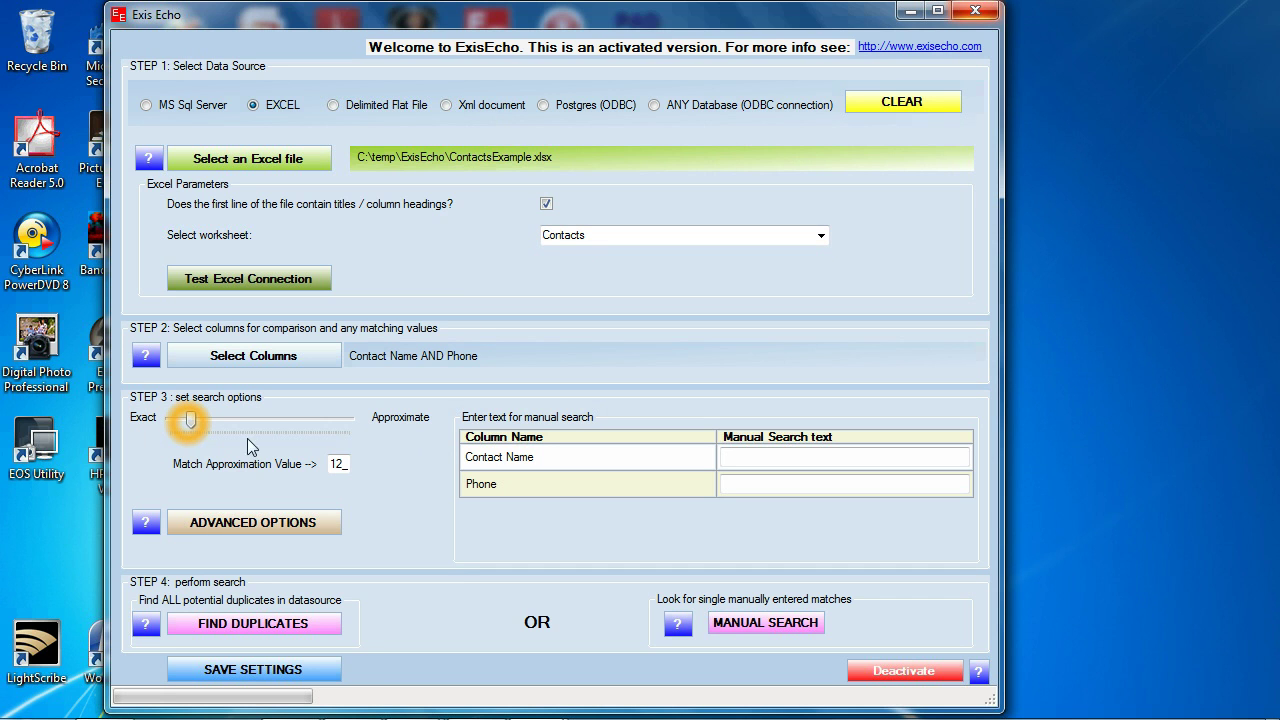
pyautogui.click(247, 626)
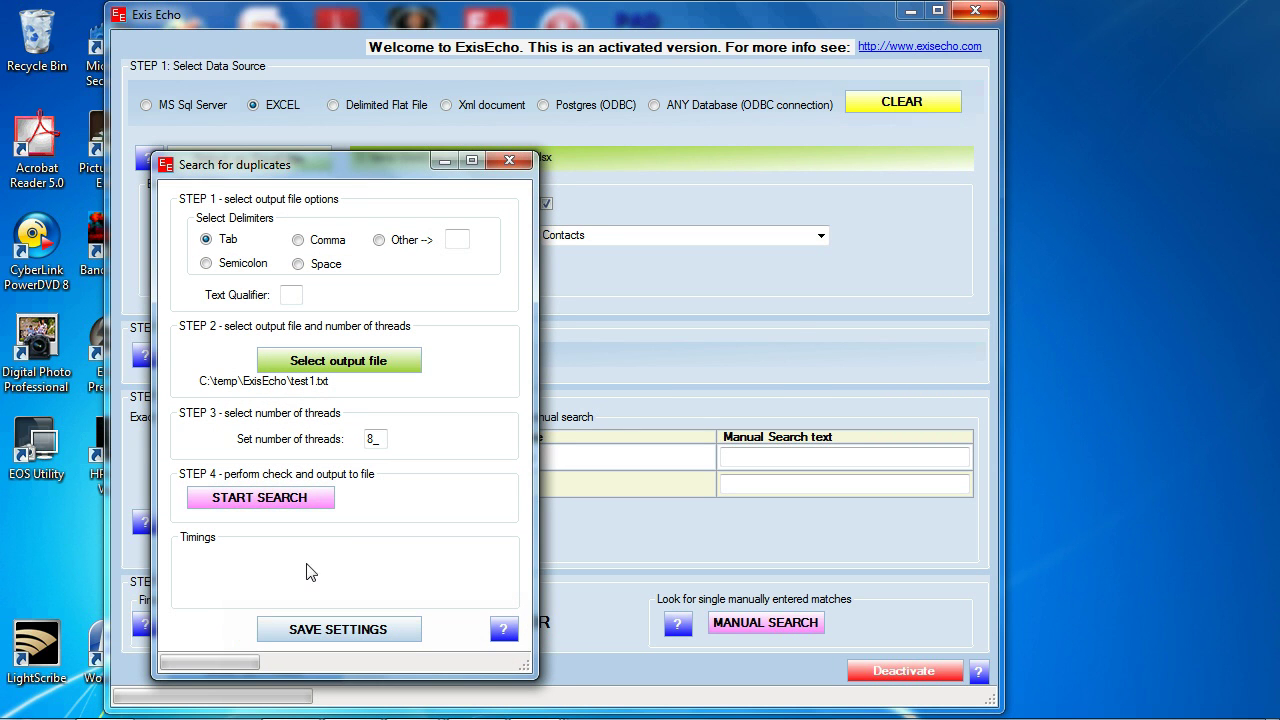
pyautogui.click(288, 497)
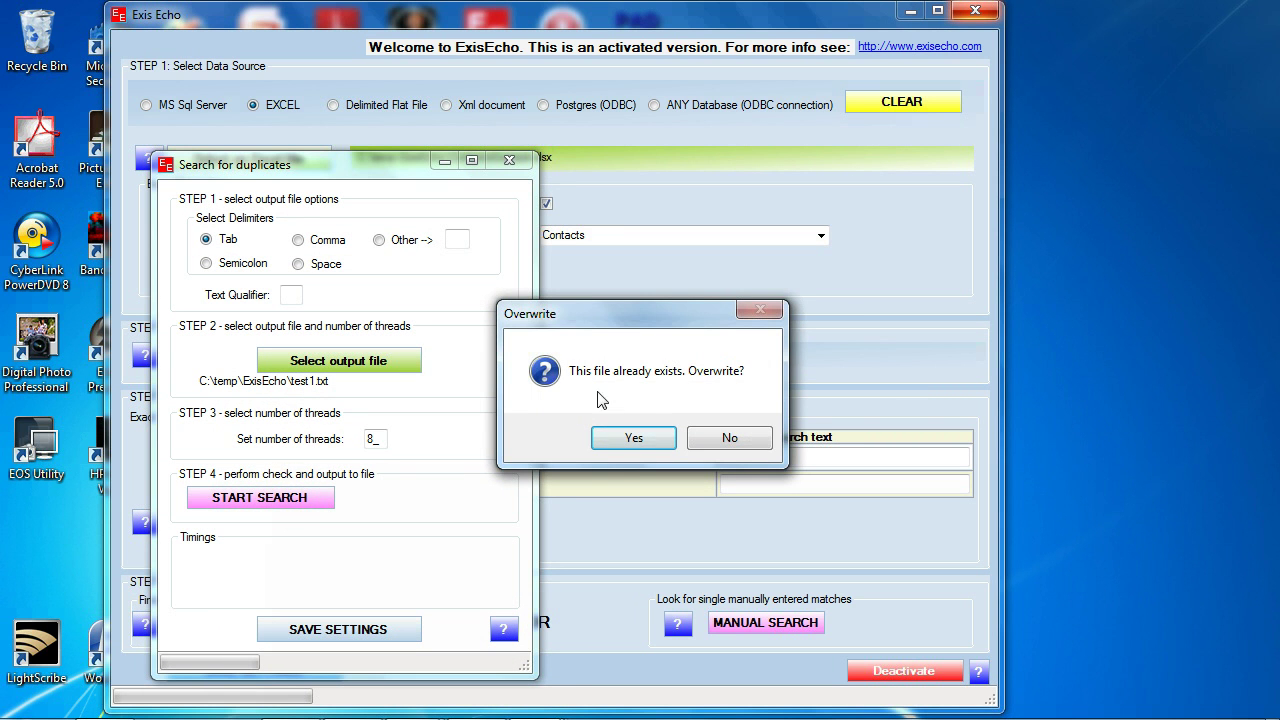
pyautogui.click(632, 440)
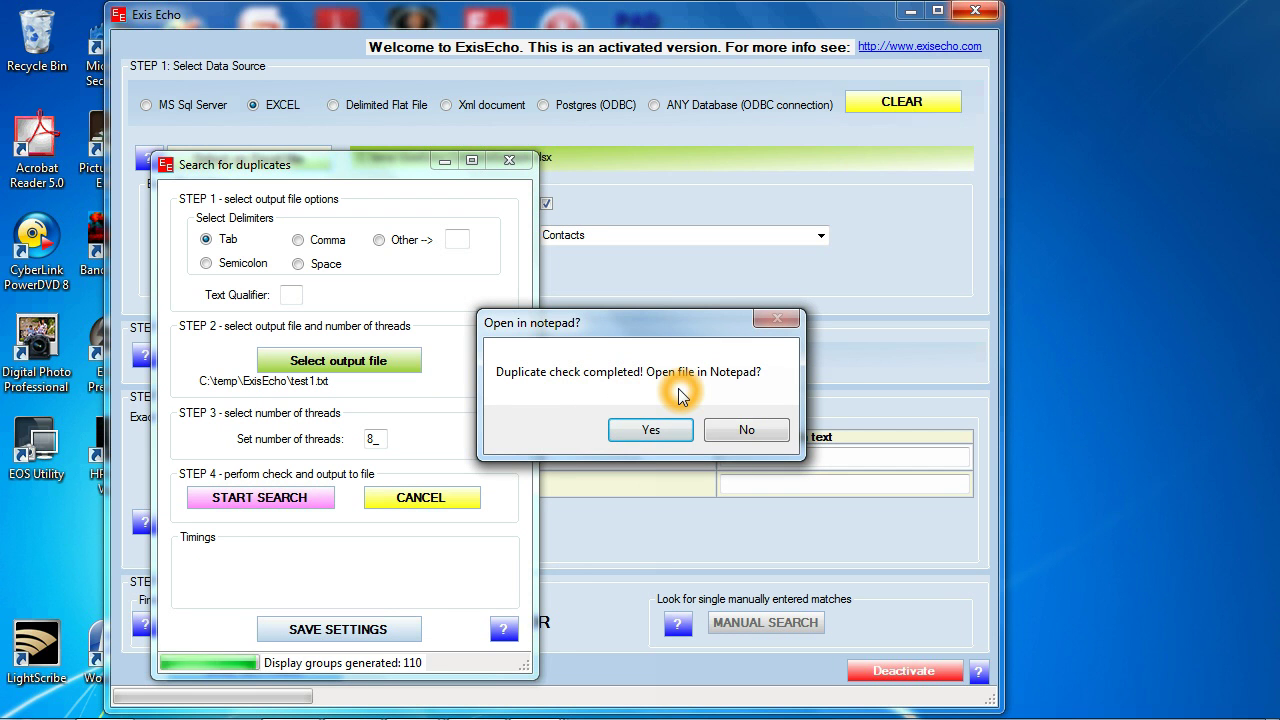
# - Open the approximate match results in Notepad and compare the names, phone numbers and approximation values within the first groups
pyautogui.click(660, 431)
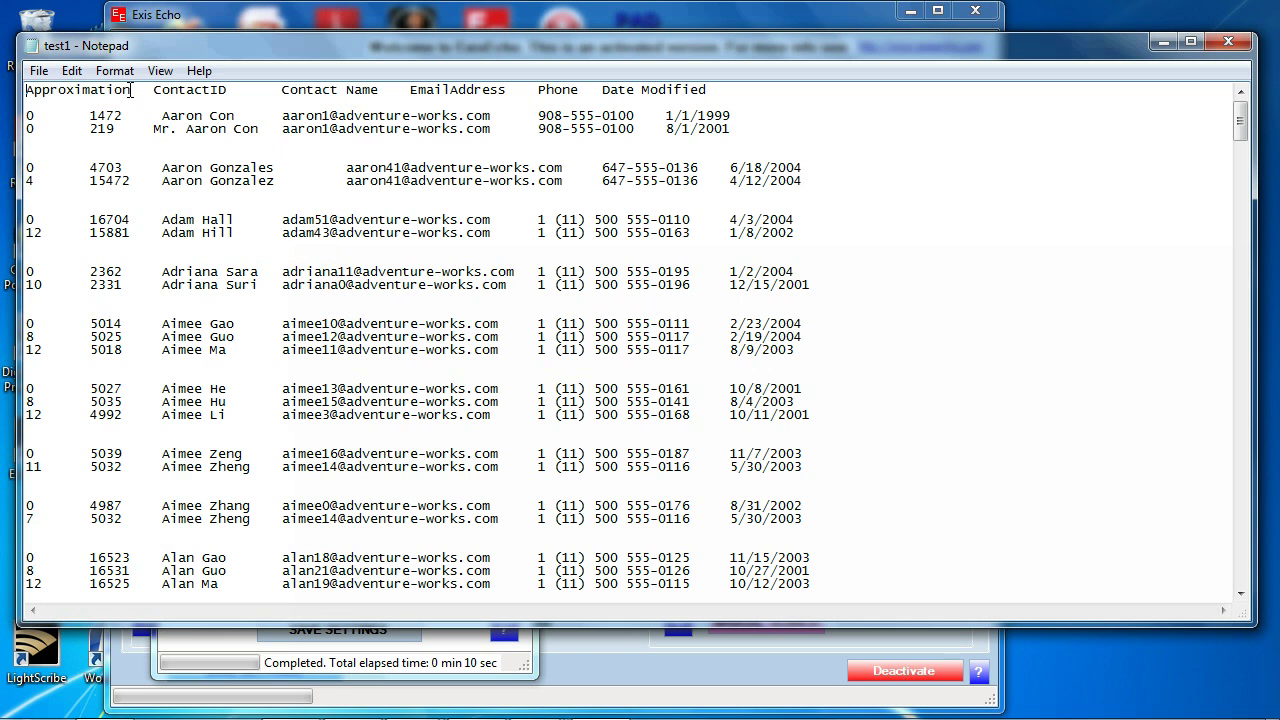
pyautogui.moveTo(62, 110); pyautogui.dragTo(735, 130)
pyautogui.click(600, 122)
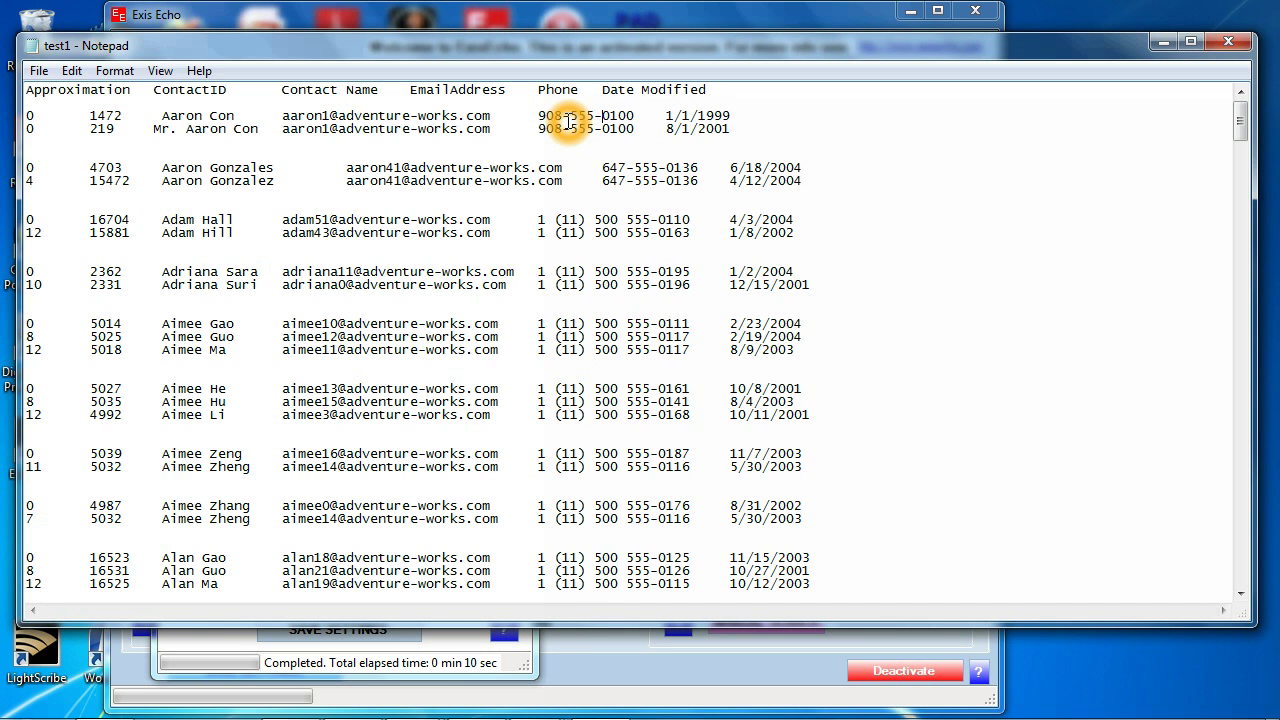
pyautogui.click(210, 174)
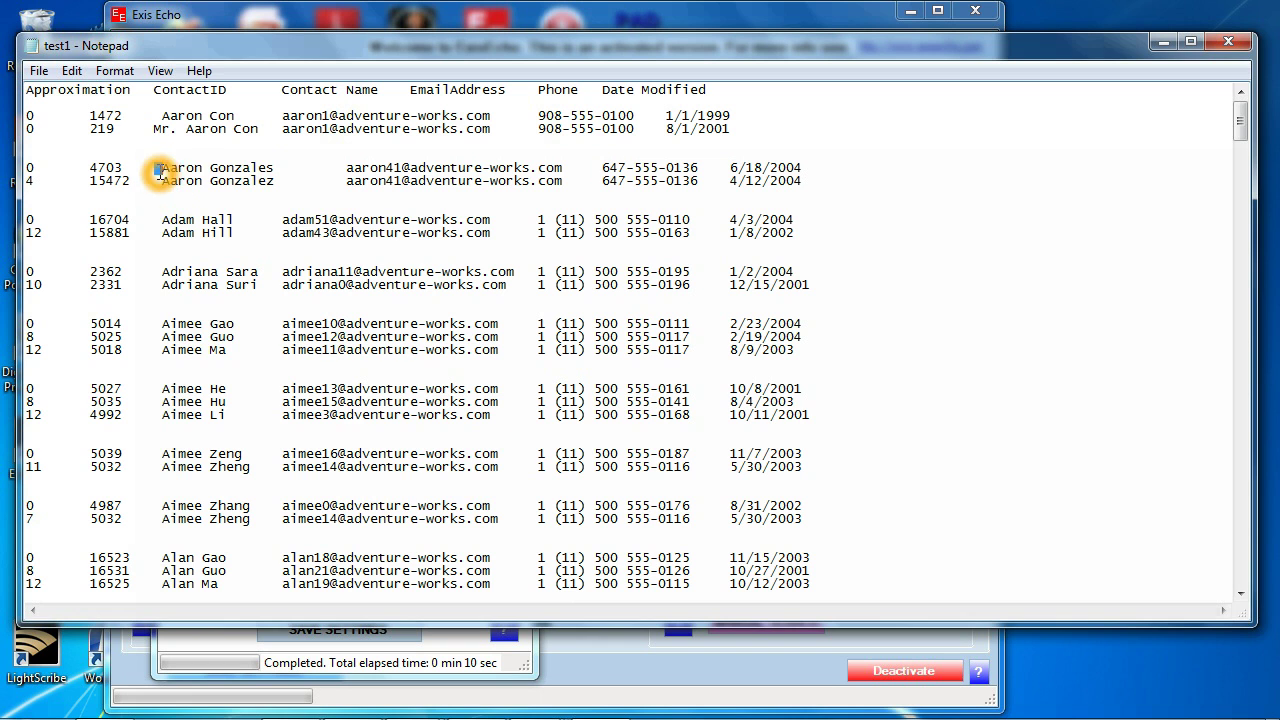
pyautogui.moveTo(157, 167); pyautogui.dragTo(270, 168)
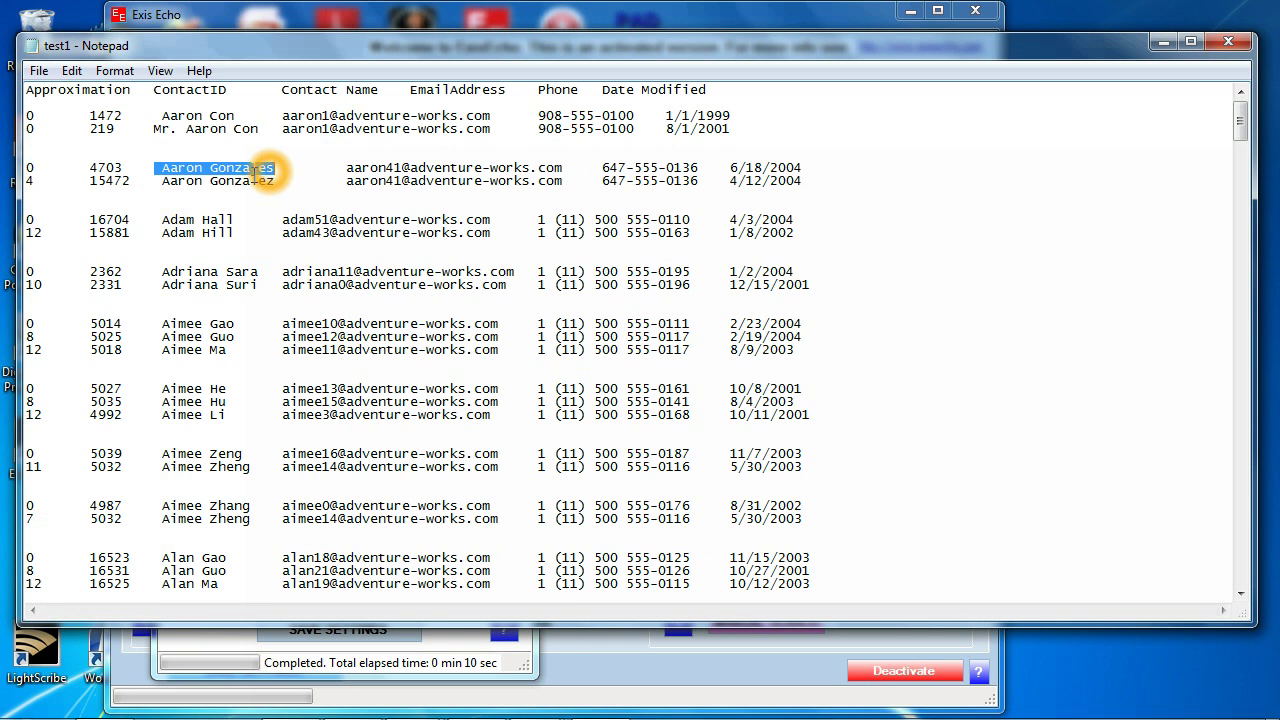
pyautogui.click(213, 179)
pyautogui.moveTo(162, 181); pyautogui.dragTo(287, 186)
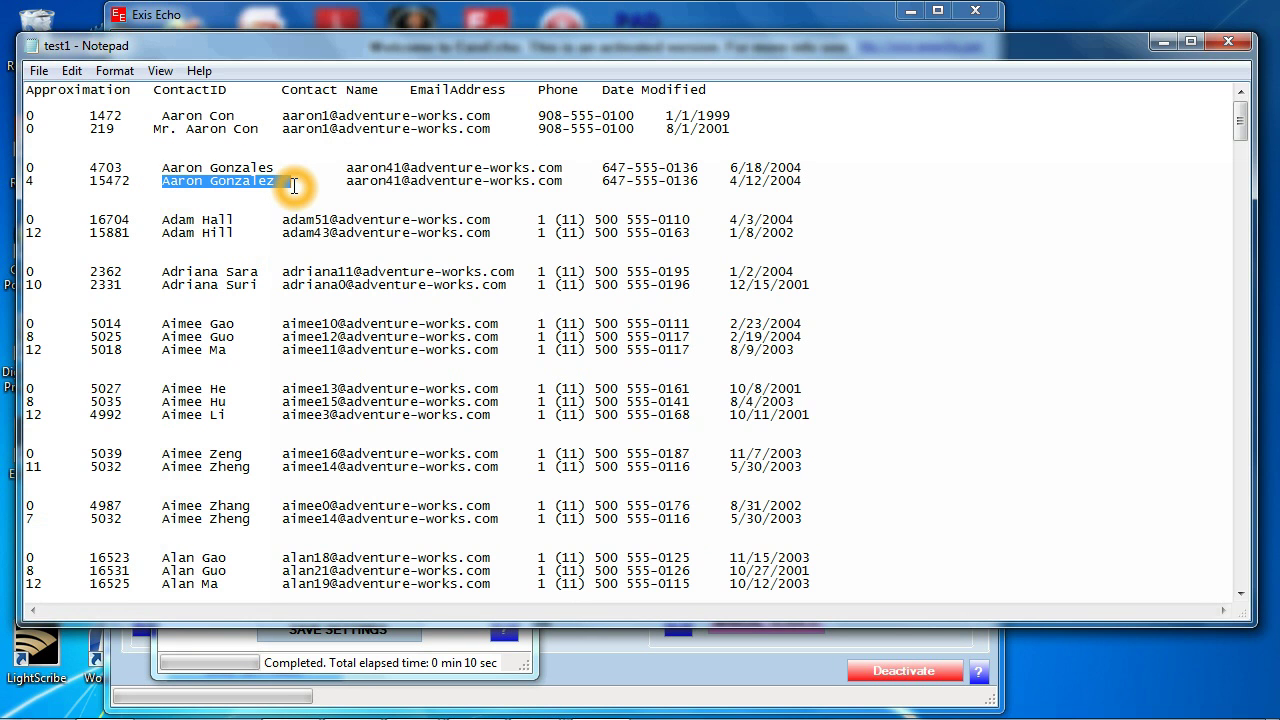
pyautogui.click(598, 167)
pyautogui.moveTo(598, 167); pyautogui.dragTo(686, 181)
pyautogui.click(515, 181)
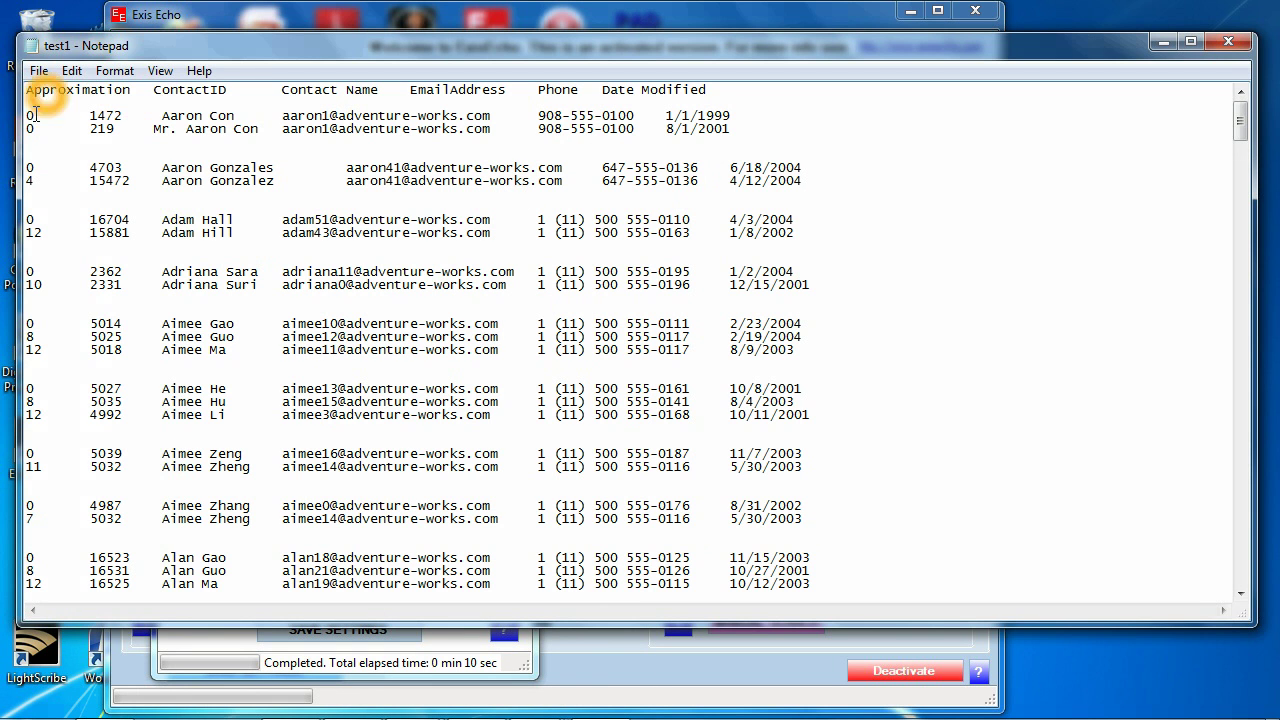
pyautogui.doubleClick(30, 181)
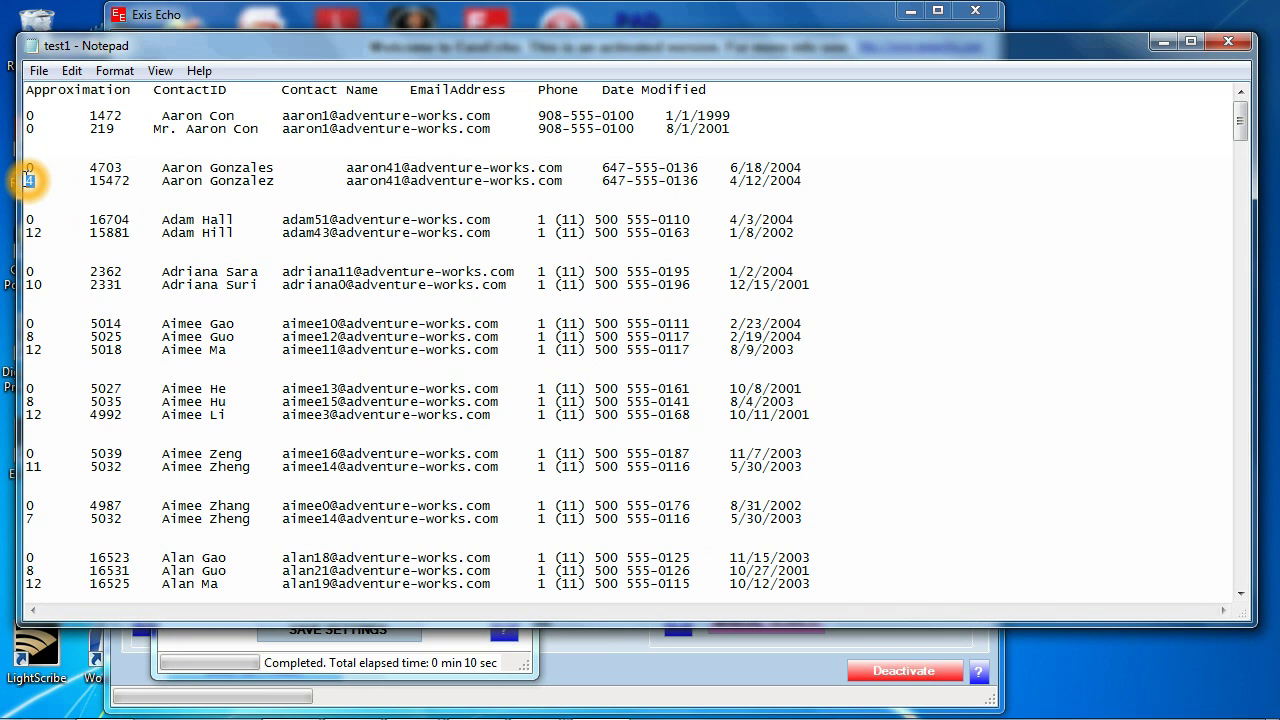
pyautogui.click(171, 181)
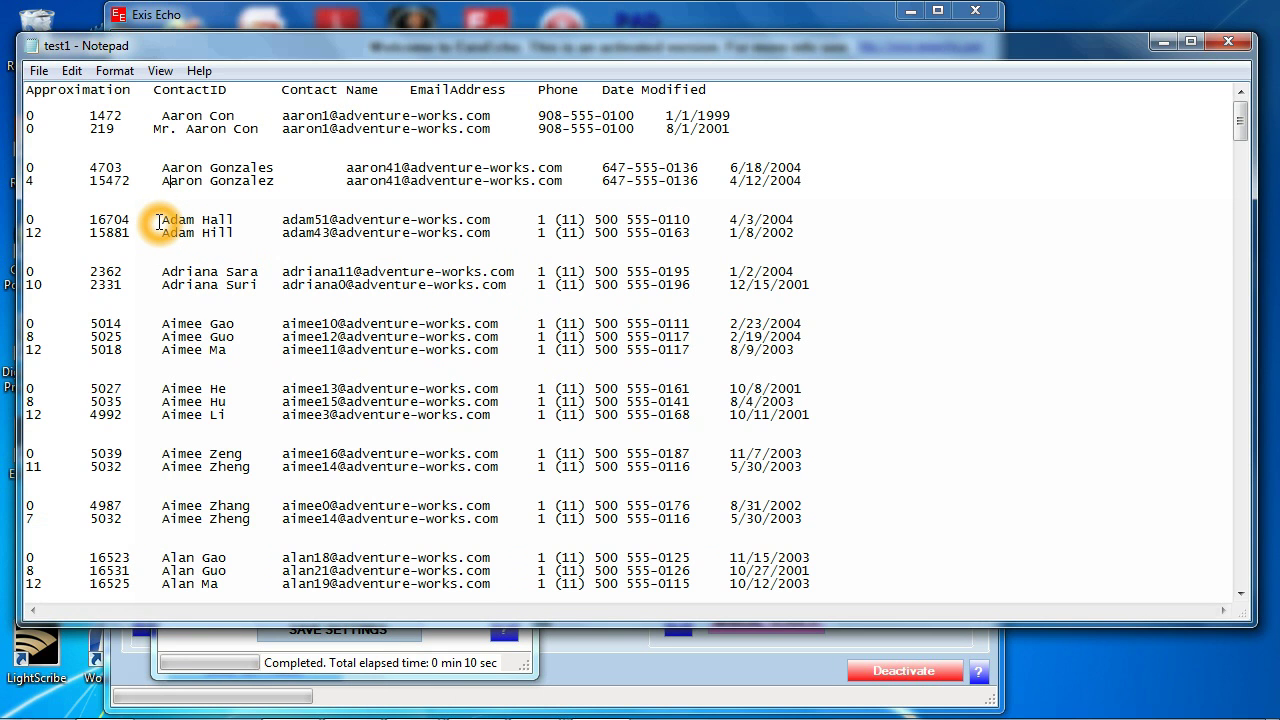
pyautogui.click(159, 221)
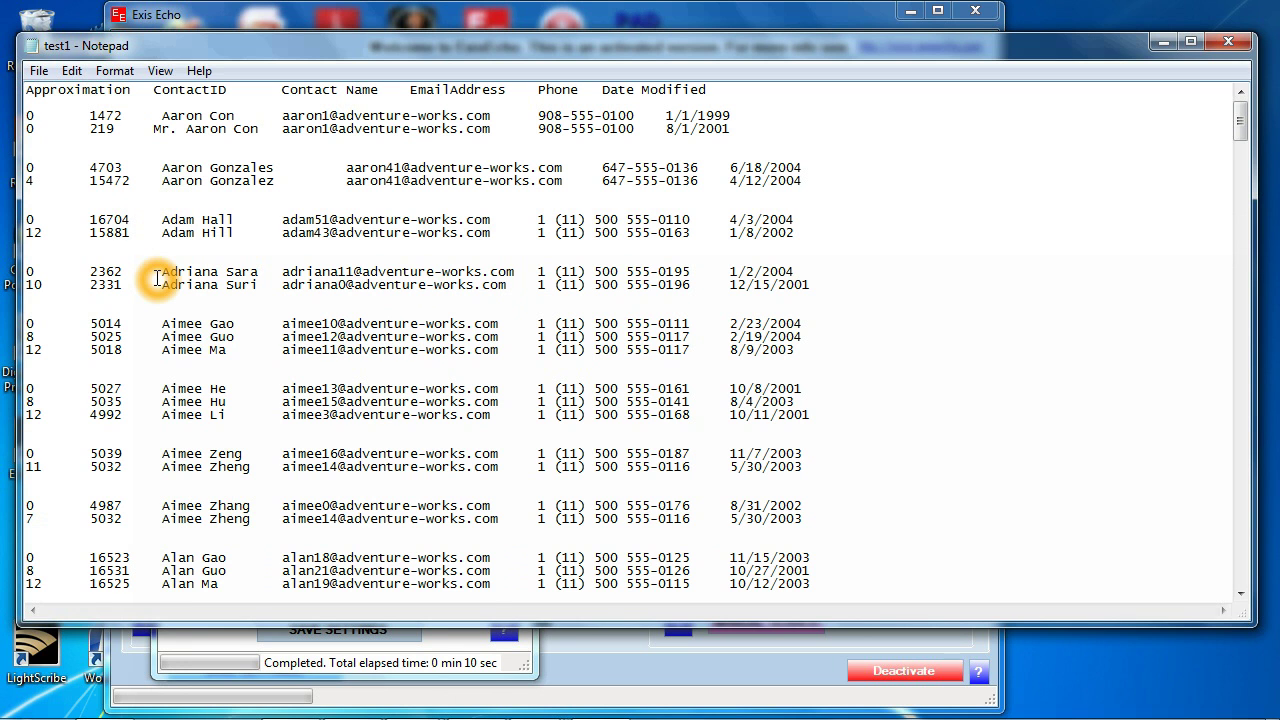